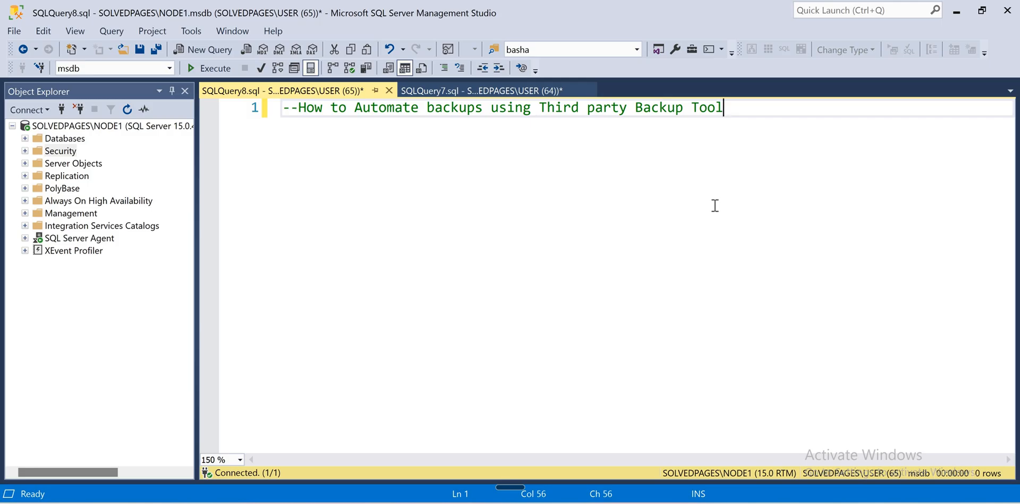
Step: Add 'sqlbackupandFTP' on line 2 below the comment, select it, and move to the browser
key("Return")
type("sqln")
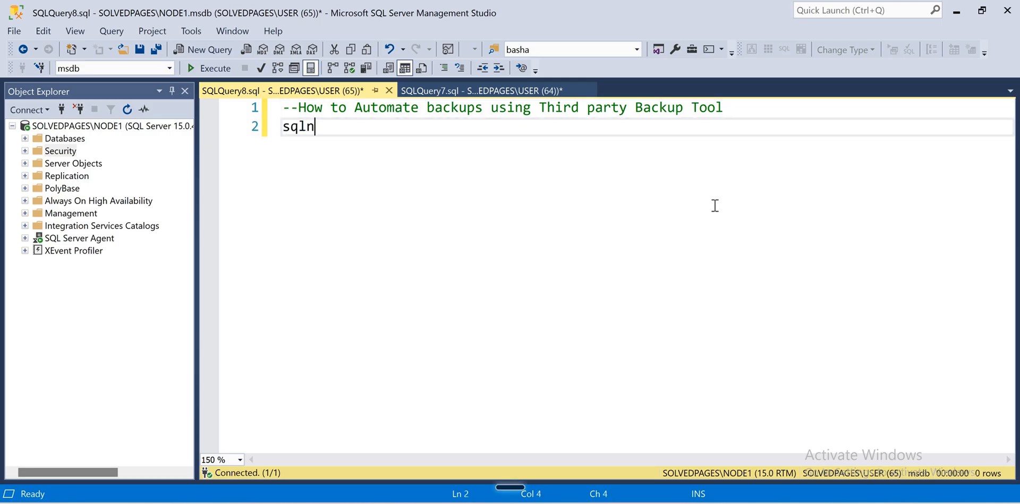
key("BackSpace")
type("backup")
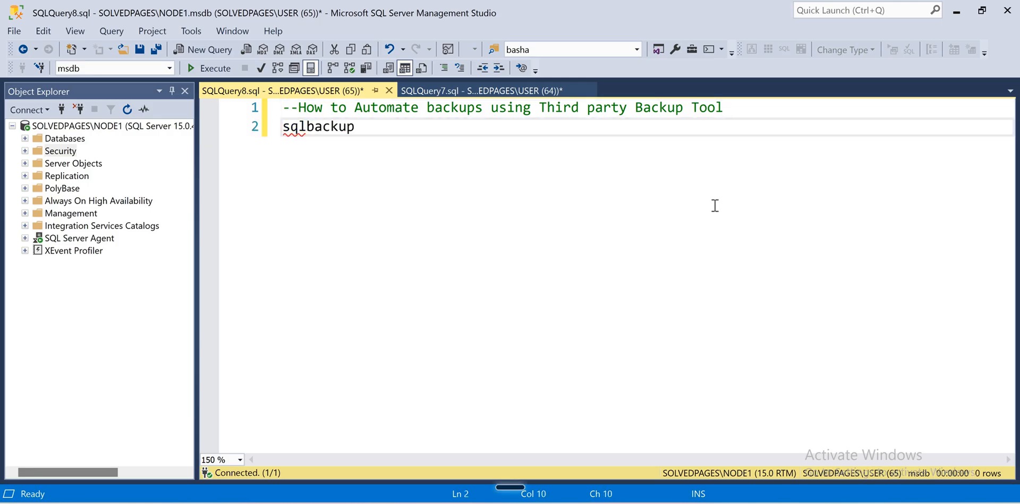
type("andf")
key("BackSpace")
key("BackSpace")
type("FT")
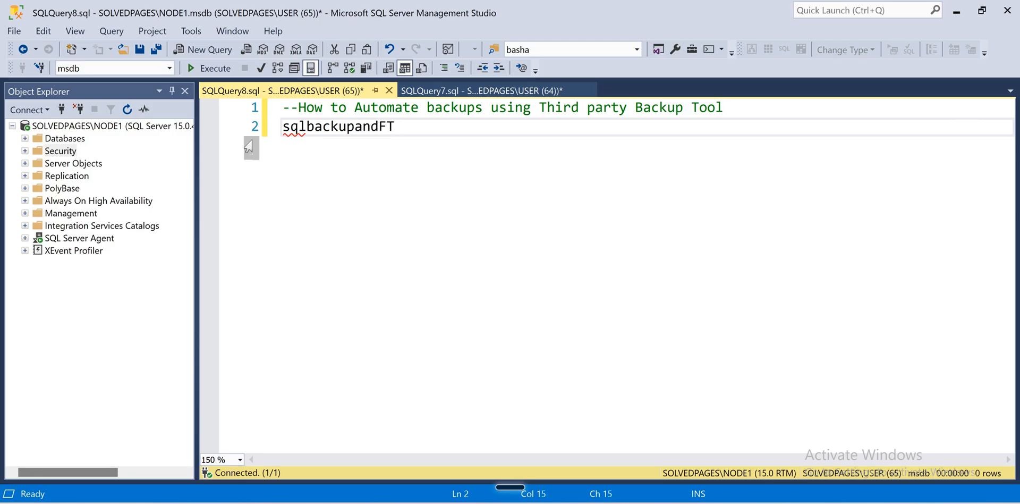
type("P")
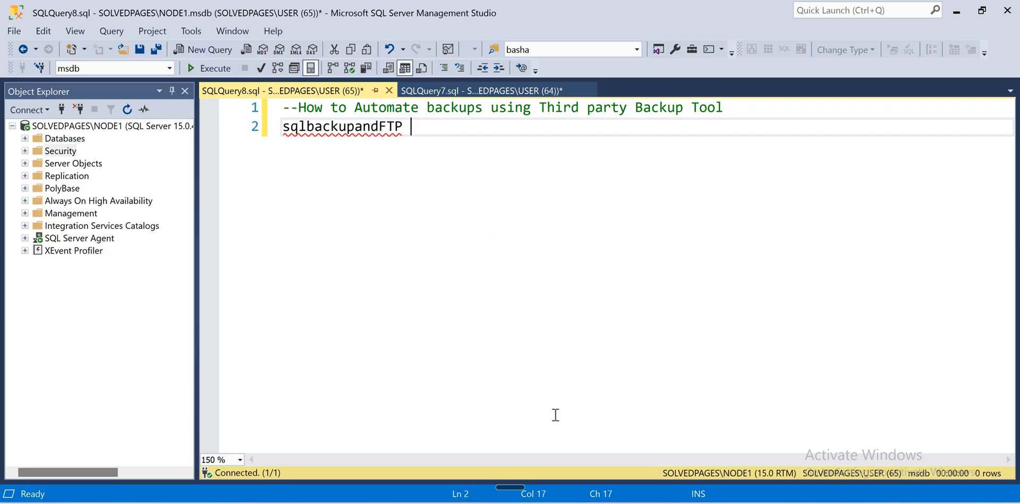
key("shift+Home")
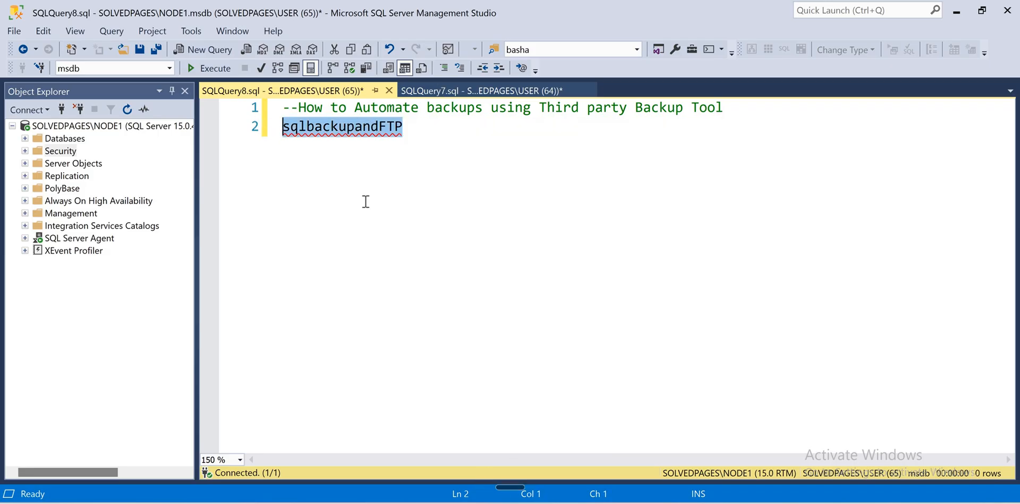
key("alt+Tab")
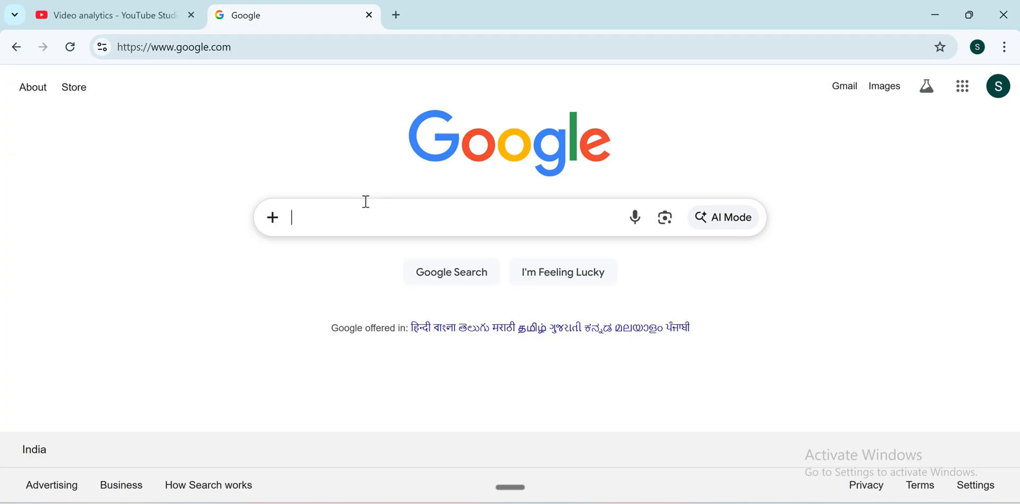
Step: Search Google for sqlbackupandftp and download SQLBackupAndFTPSetup.exe from sqlbackupandftp.com
type("sqlbacku")
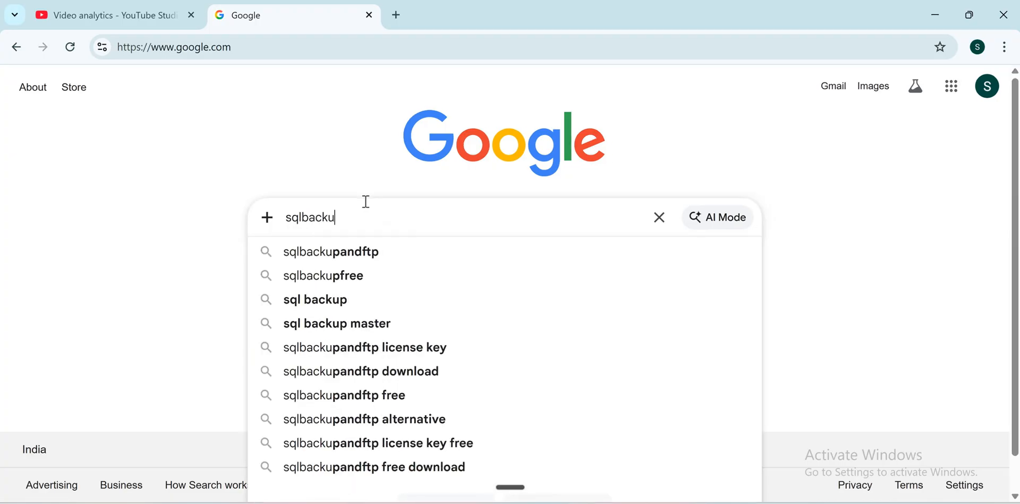
type("pandftp")
key("Return")
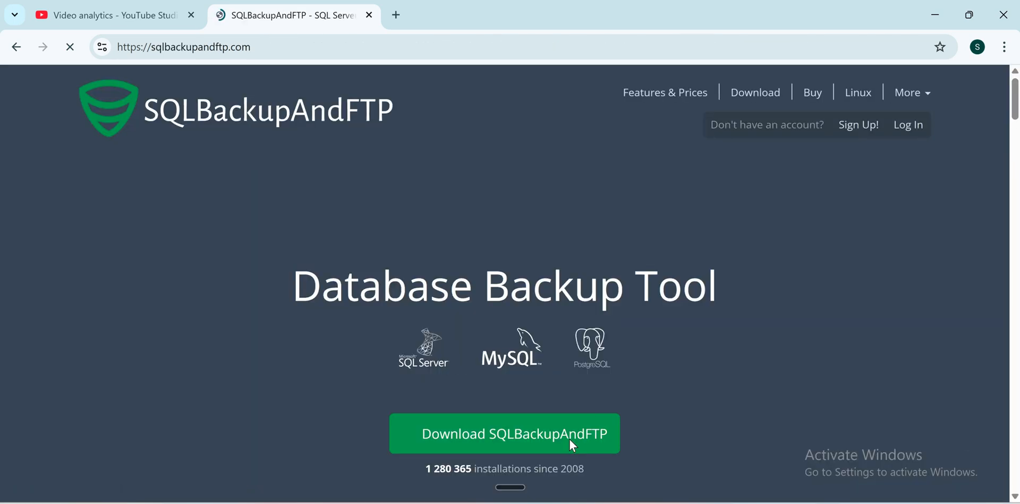
left_click(573, 445)
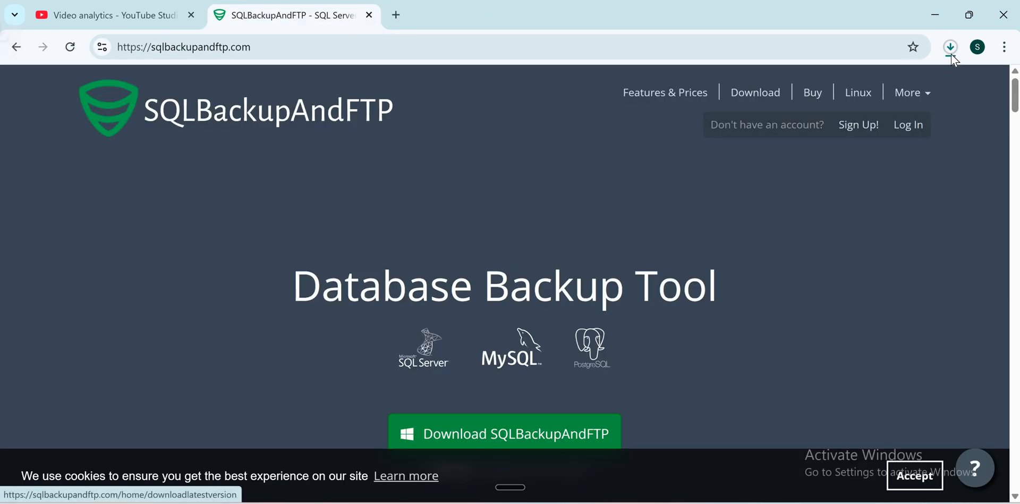
left_click(951, 47)
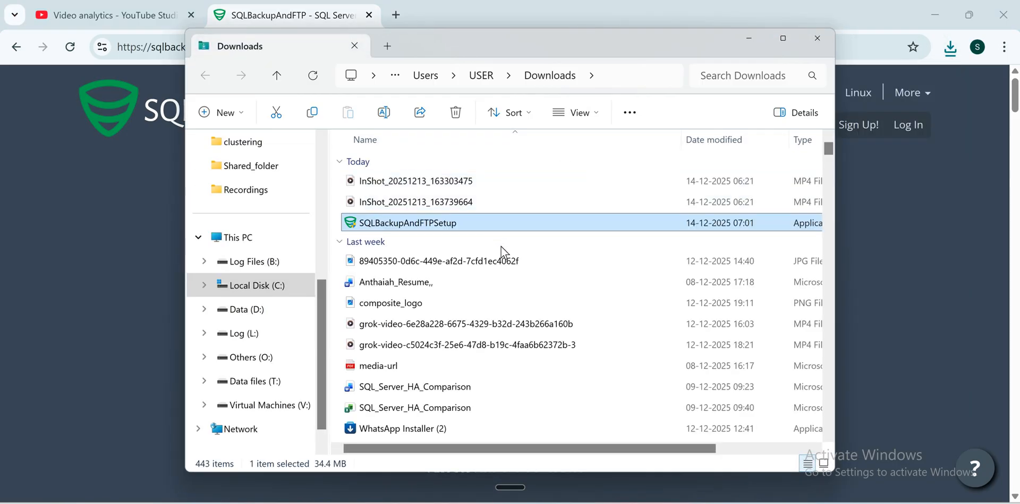
Step: Install SQLBackupAndFTP 12.7.35 as administrator with default options and launch it
right_click(501, 234)
left_click(504, 250)
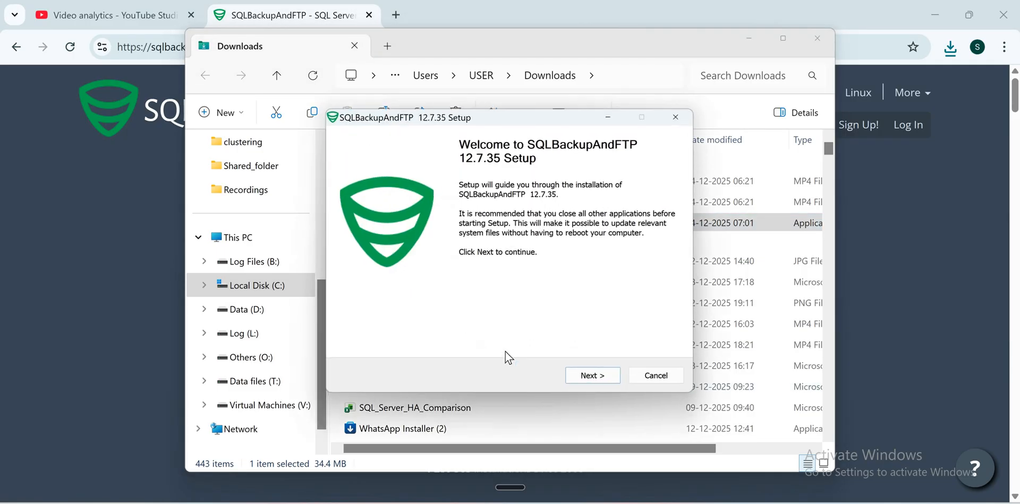
left_click(587, 378)
left_click(599, 379)
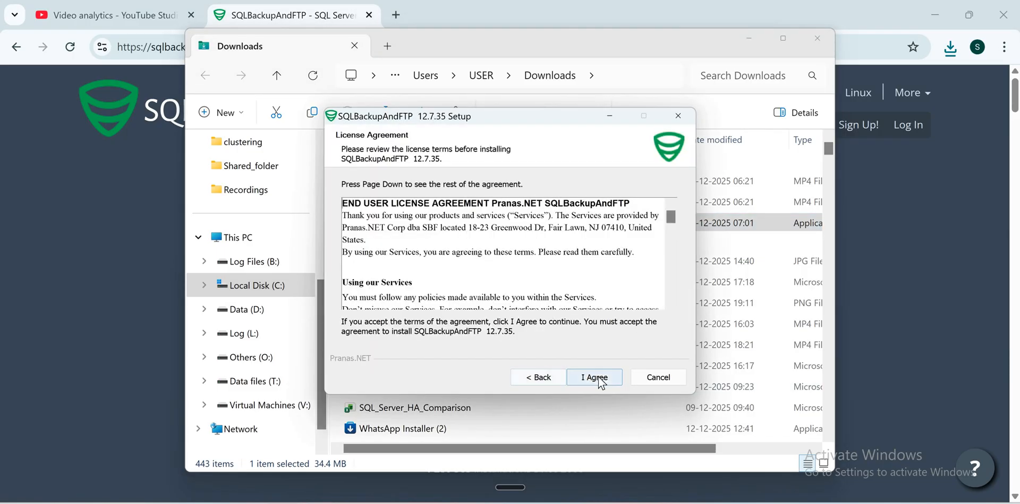
left_click(596, 377)
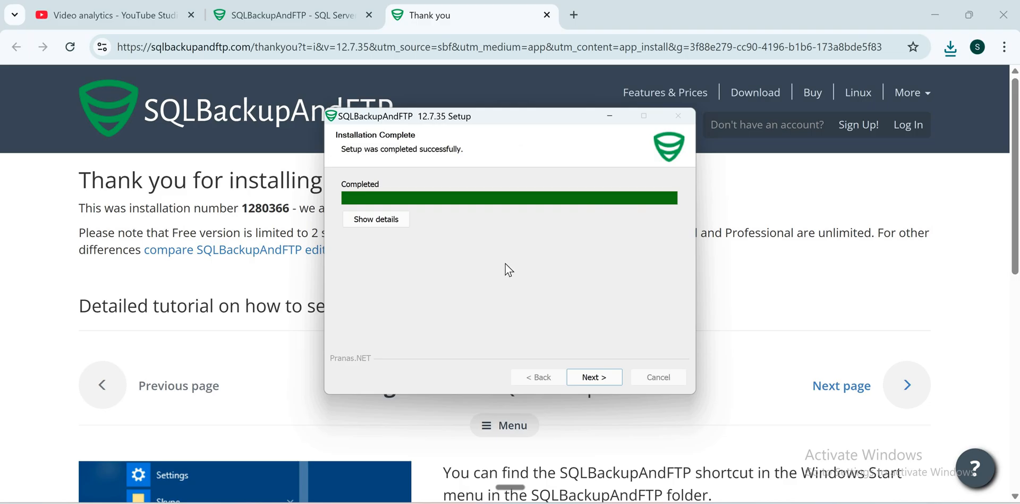
left_click(580, 373)
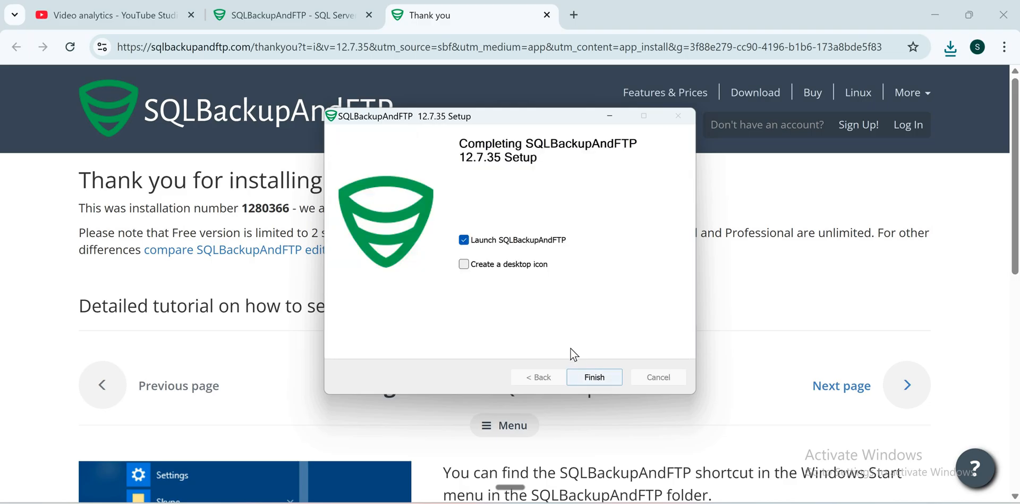
key("Return")
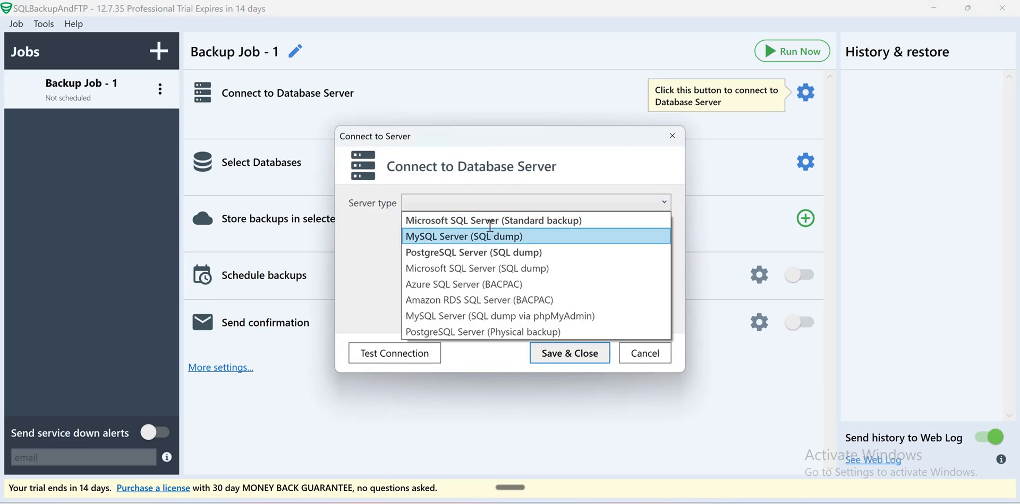
Step: Connect to .\NODE1 as Microsoft SQL Server (Standard backup) using SQL authentication and test the connection
left_click(665, 225)
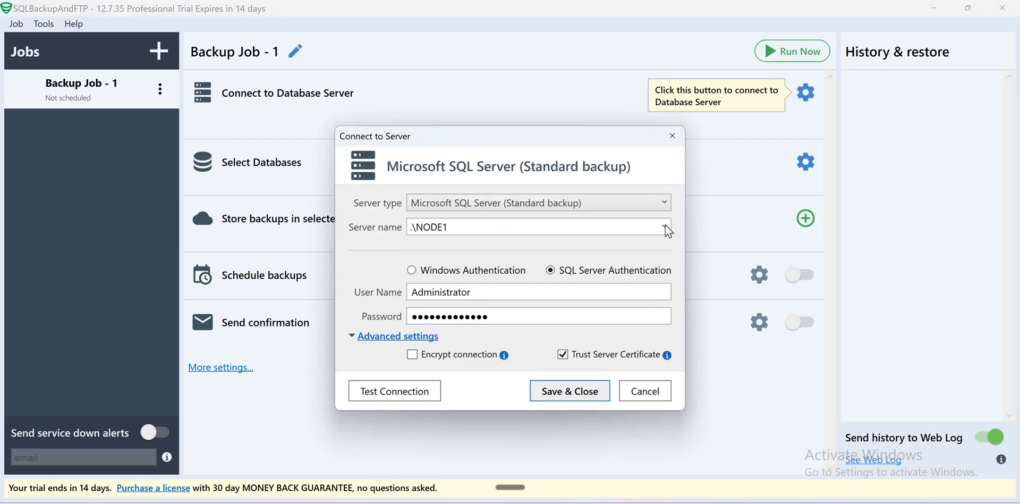
left_click(665, 227)
key("Tab")
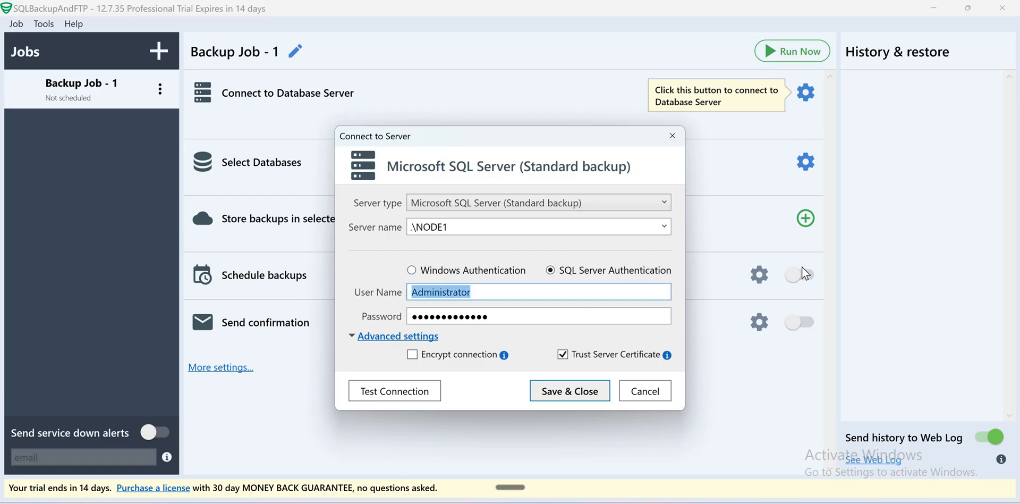
key("Tab")
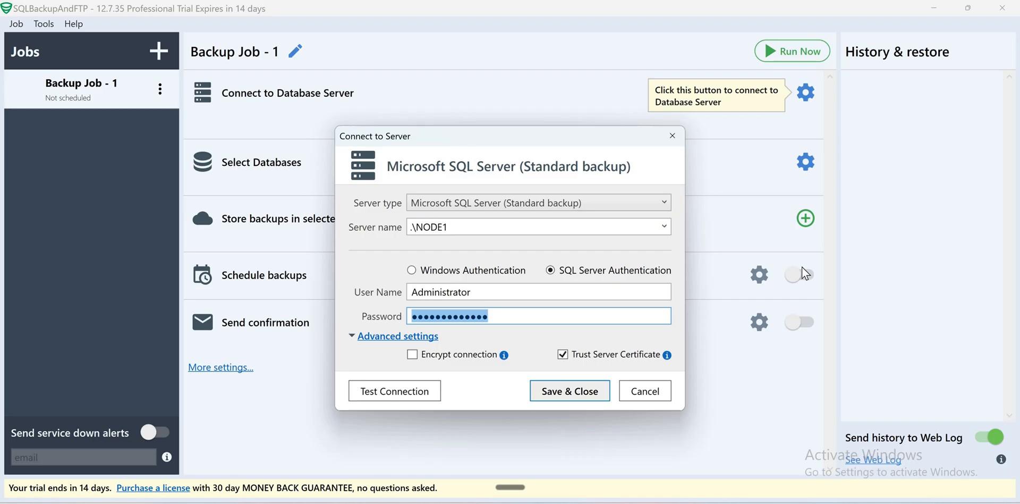
type("•••")
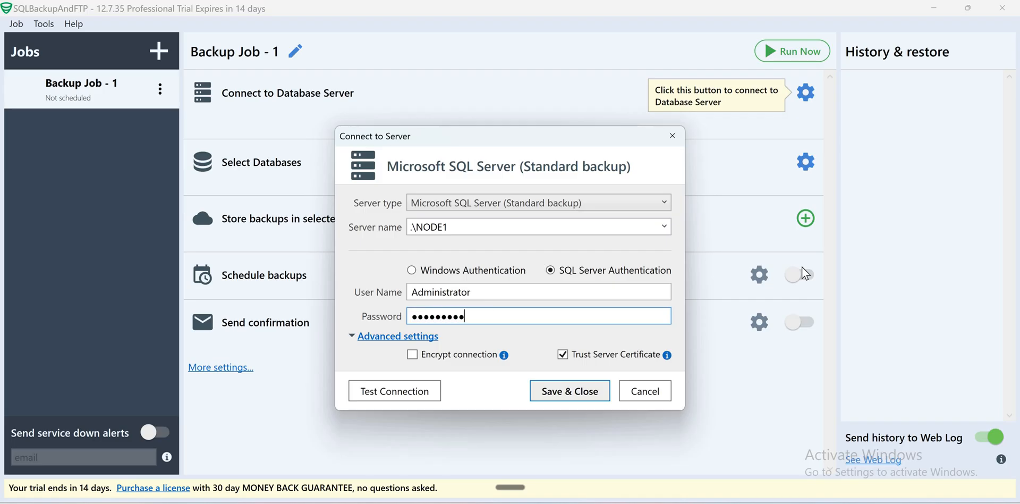
type("••••••••••")
key("Return")
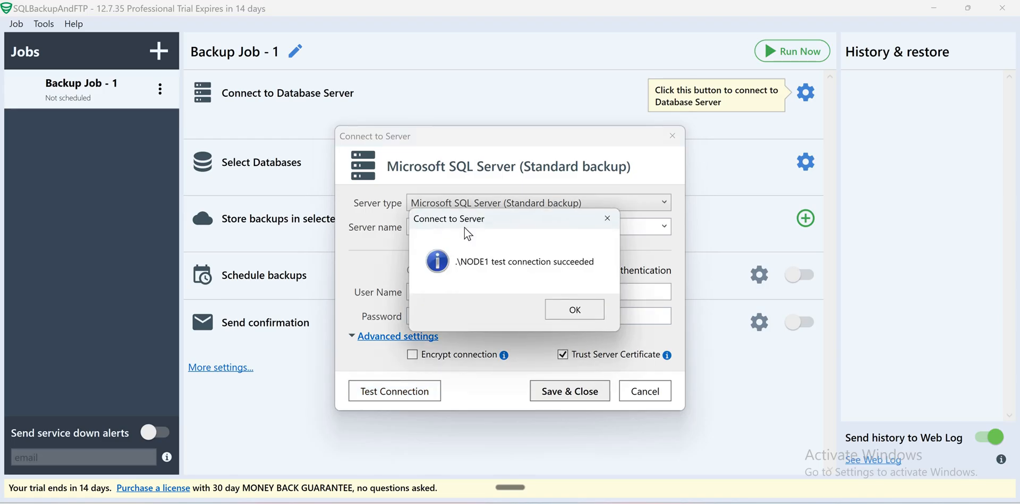
key("Return")
key("Return")
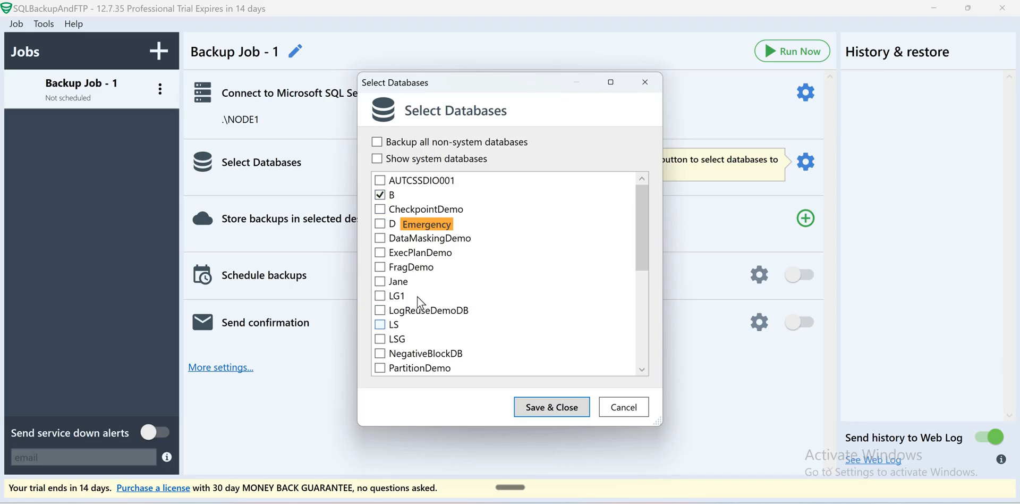
Step: Tick databases T2, T3 and B in the list and save the selection
scroll(403, 304, "down", 1)
scroll(402, 304, "down", 3)
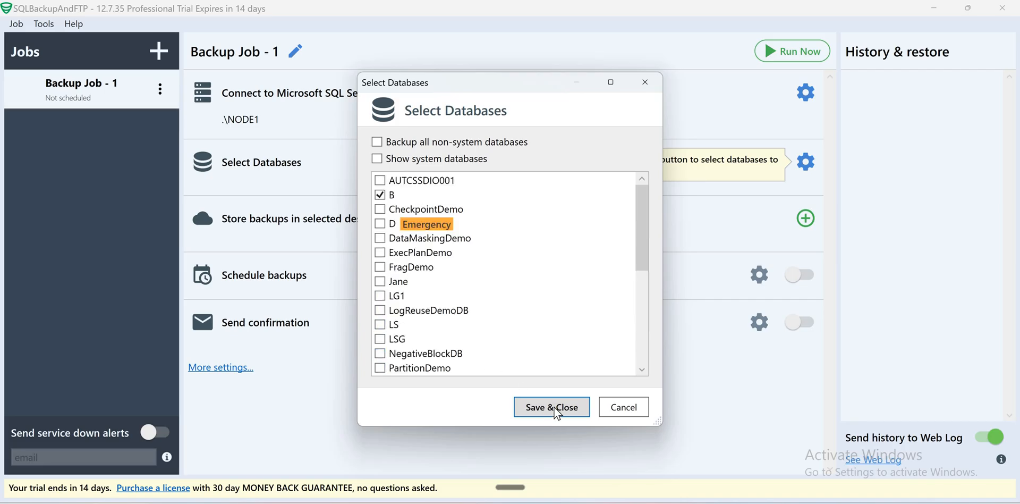
scroll(629, 292, "down", 5)
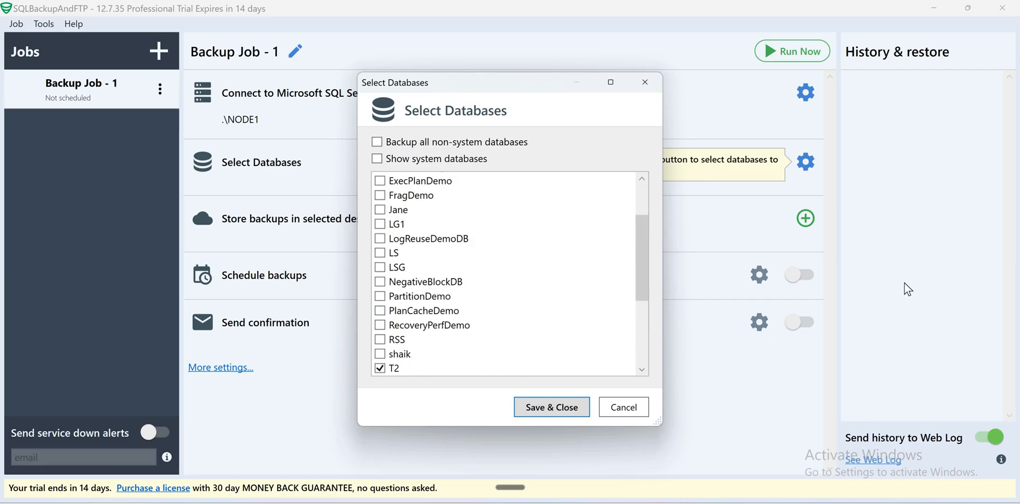
left_click(551, 407)
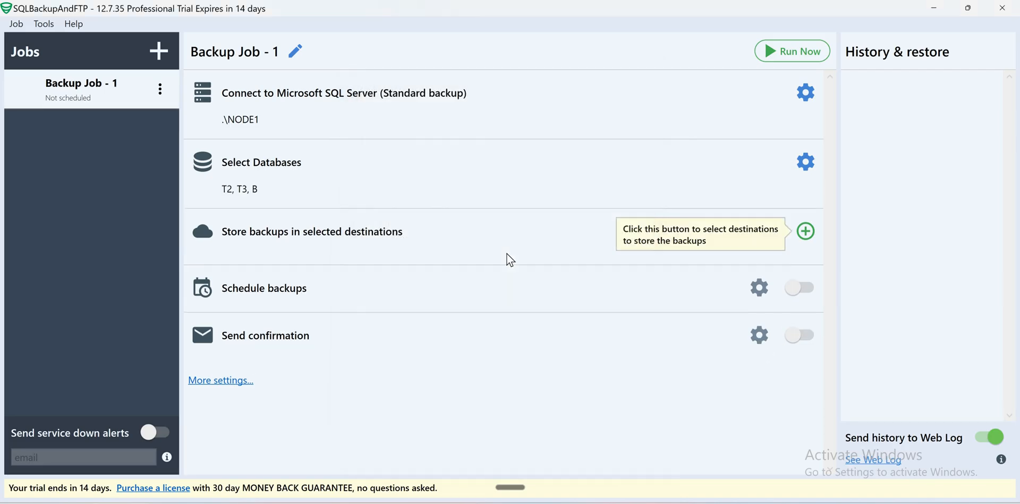
Step: Add a Local/Network Folder/NAS destination and create a new folder 'SQLBackupAndFT' under Backups
left_click(806, 231)
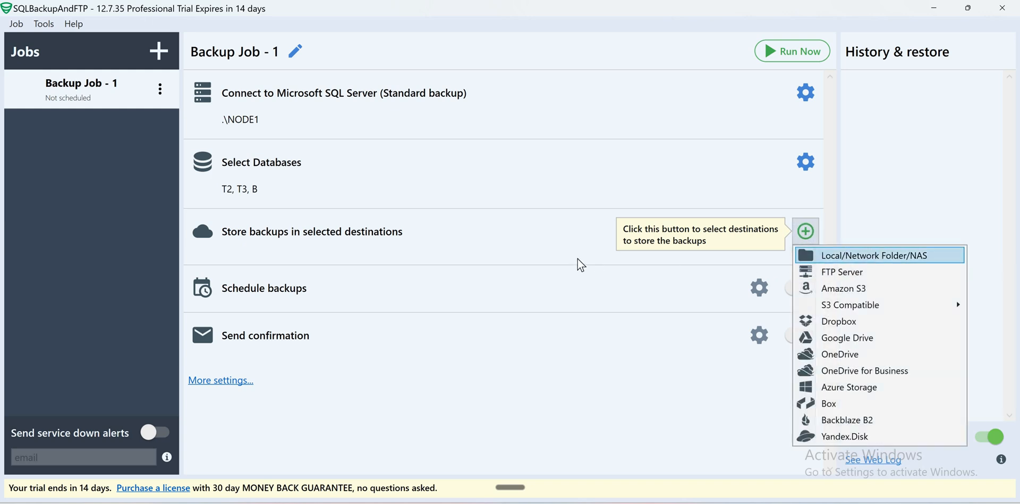
key("Return")
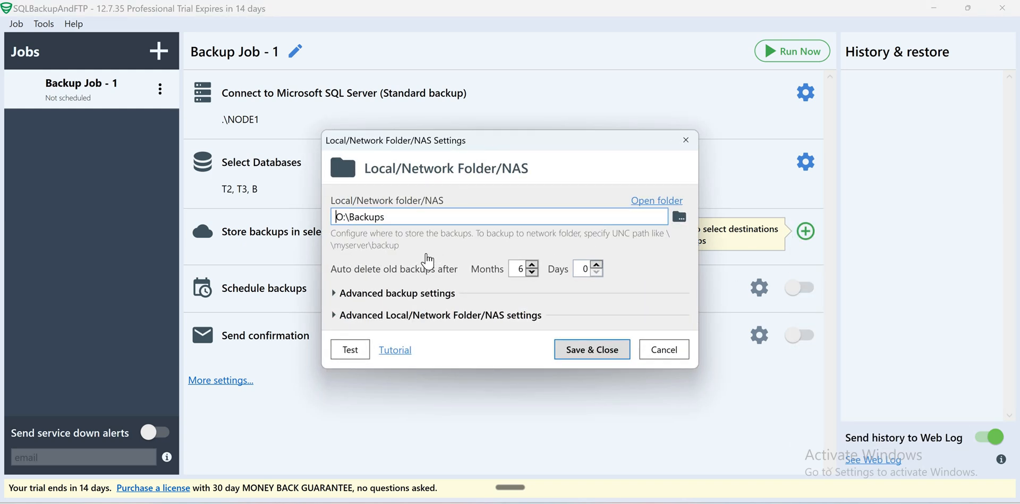
left_click(470, 323)
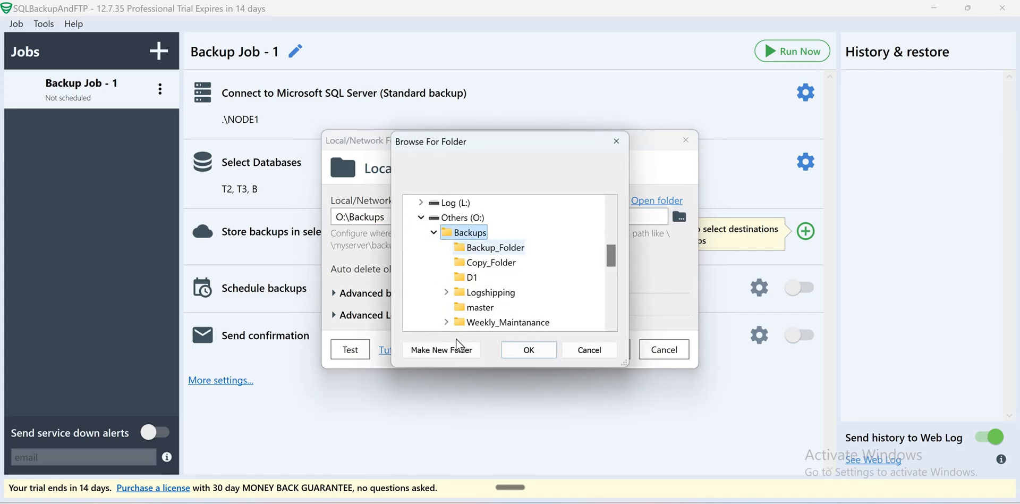
left_click(463, 351)
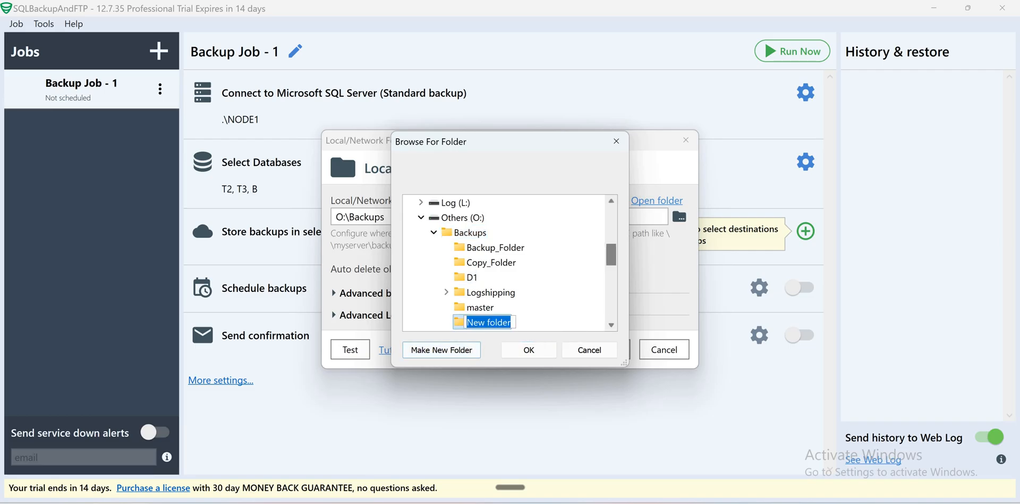
type("SQL")
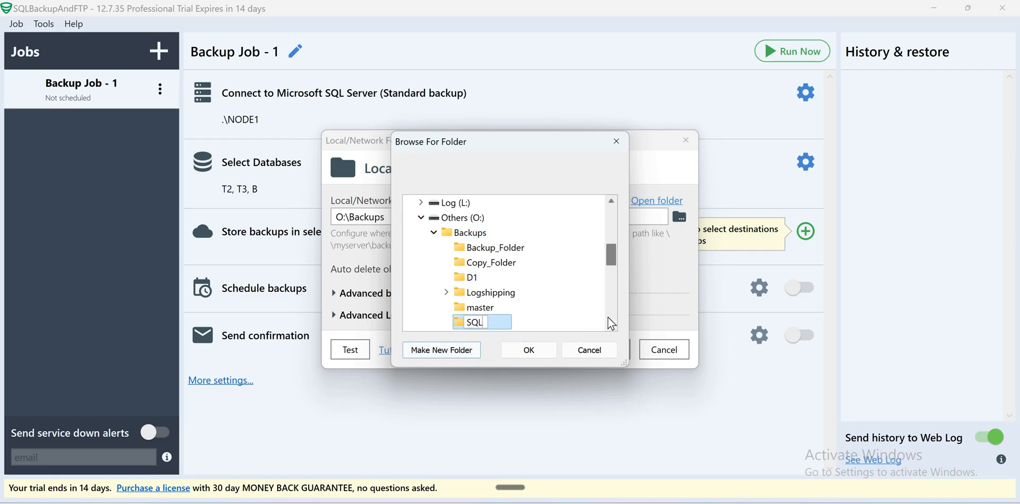
type("Backup")
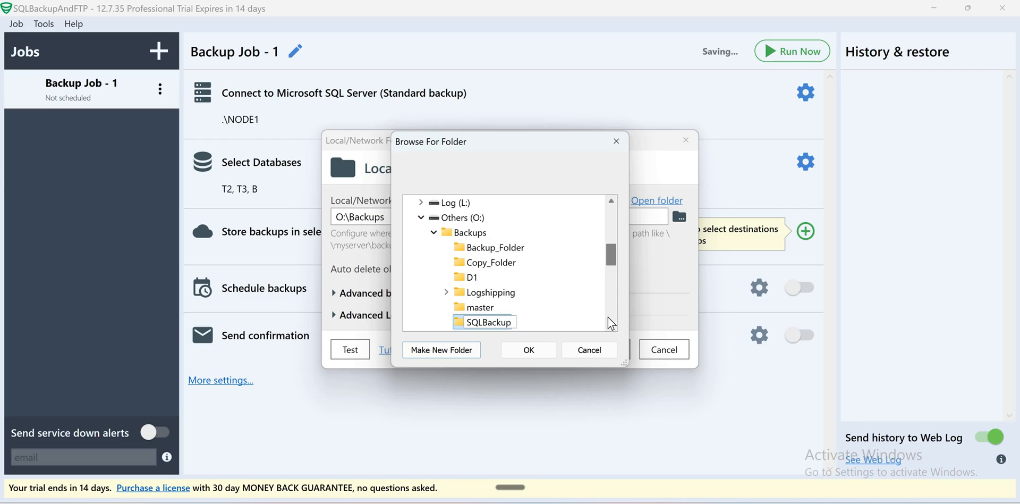
type("AndFTP")
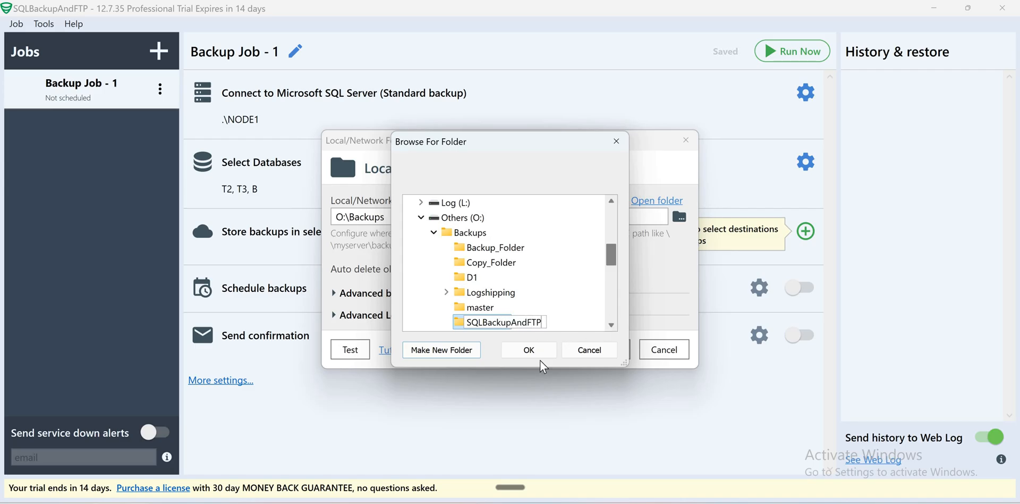
left_click(539, 356)
key("Return")
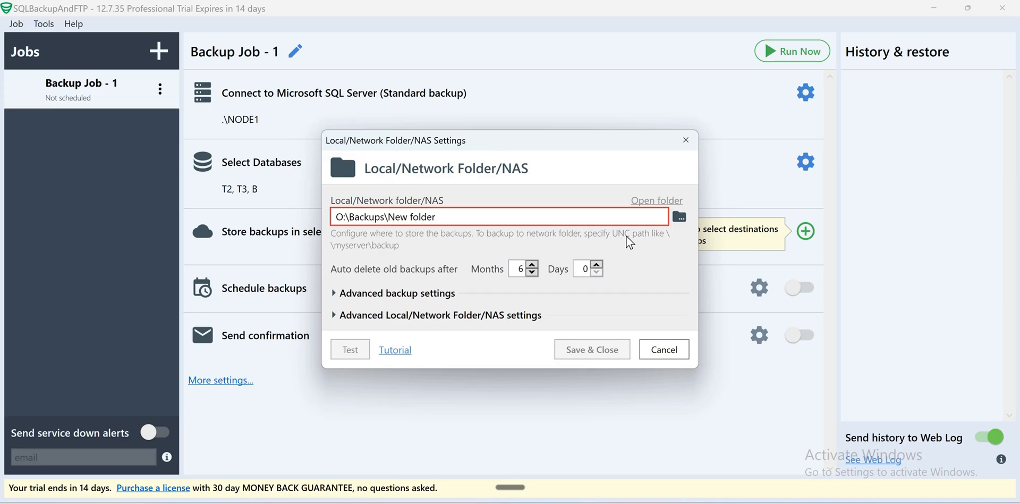
Step: Re-pick O:\Backups on the Others (O:) drive as the backup folder and save the destination
left_click(679, 218)
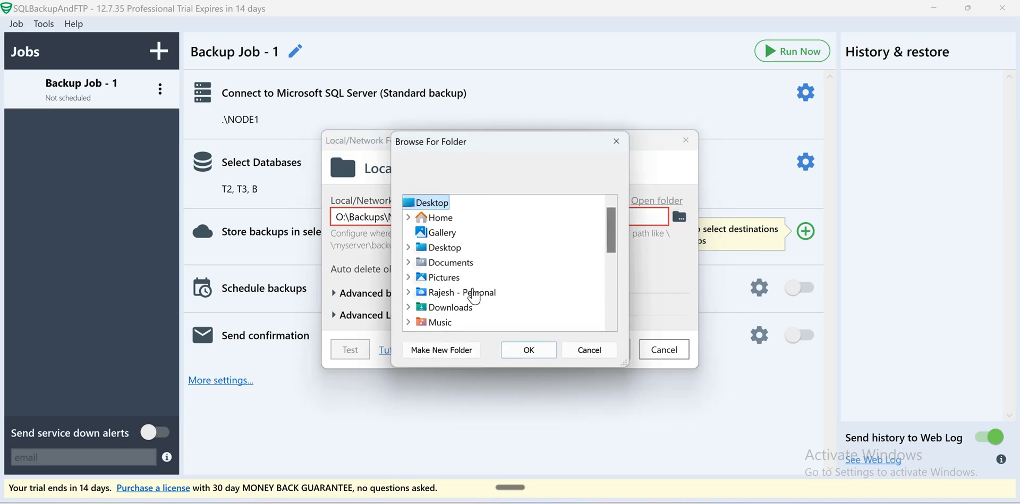
scroll(484, 299, "down", 4)
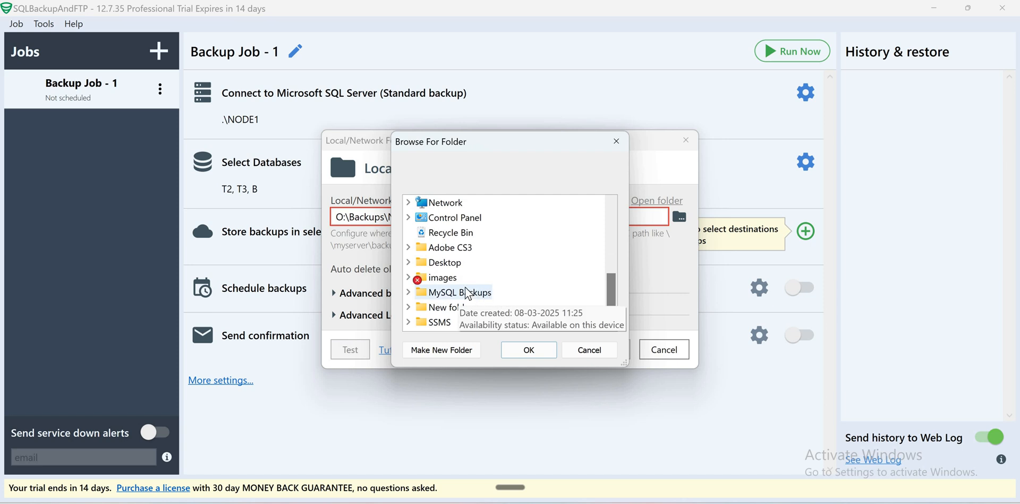
scroll(467, 308, "up", 3)
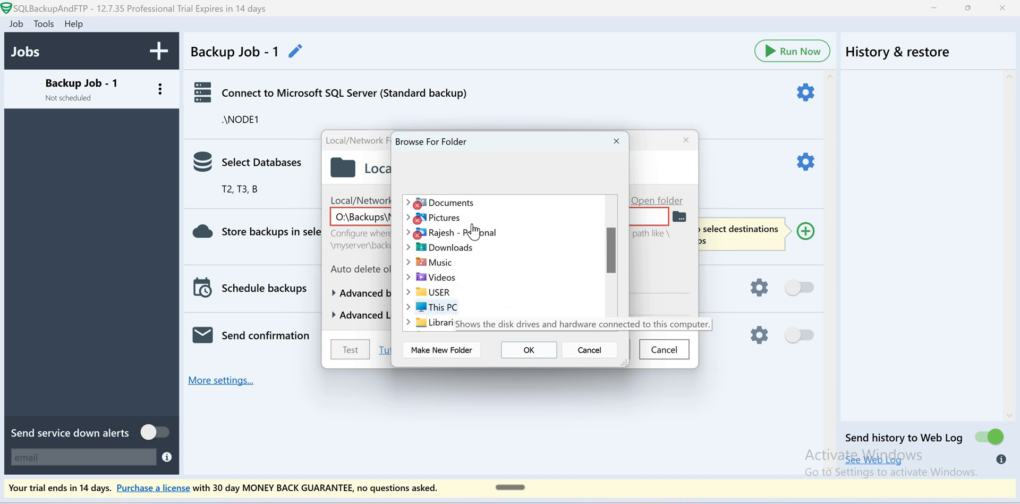
double_click(444, 306)
double_click(458, 291)
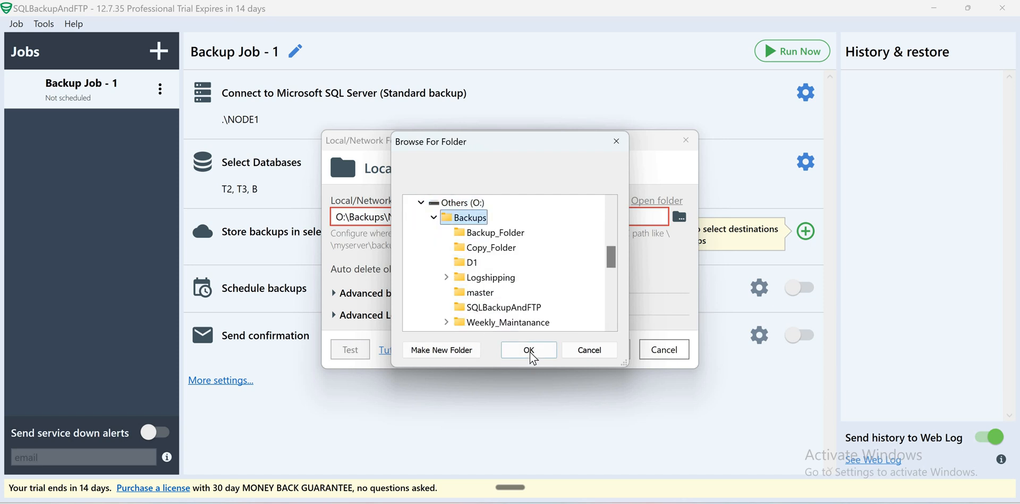
left_click(531, 352)
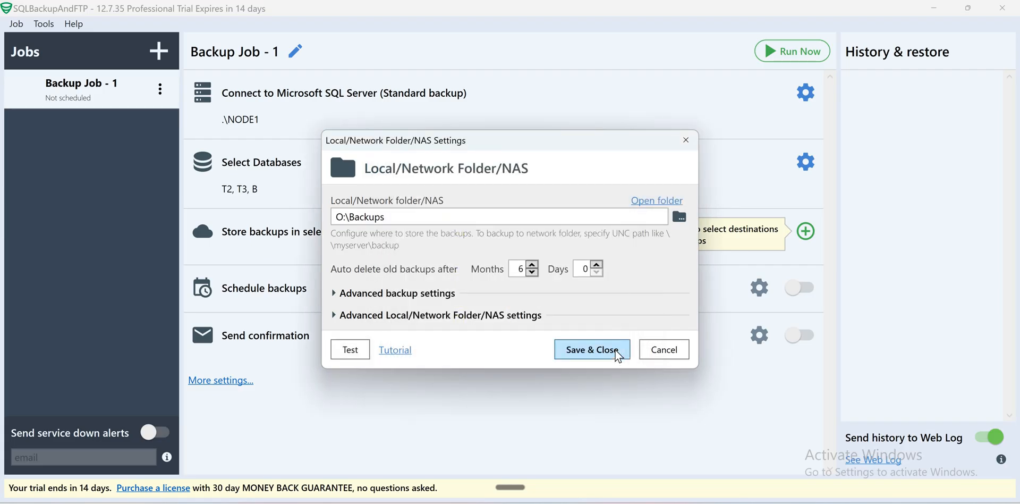
left_click(592, 349)
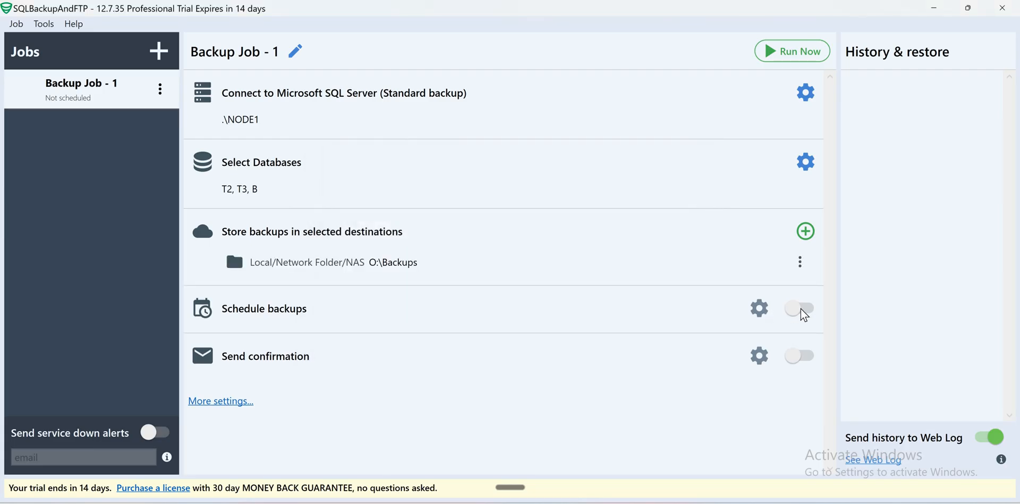
Step: Enable scheduling: full every 24 hr, differential every 12 hr, transaction log every 0 hr 5 min
left_click(798, 308)
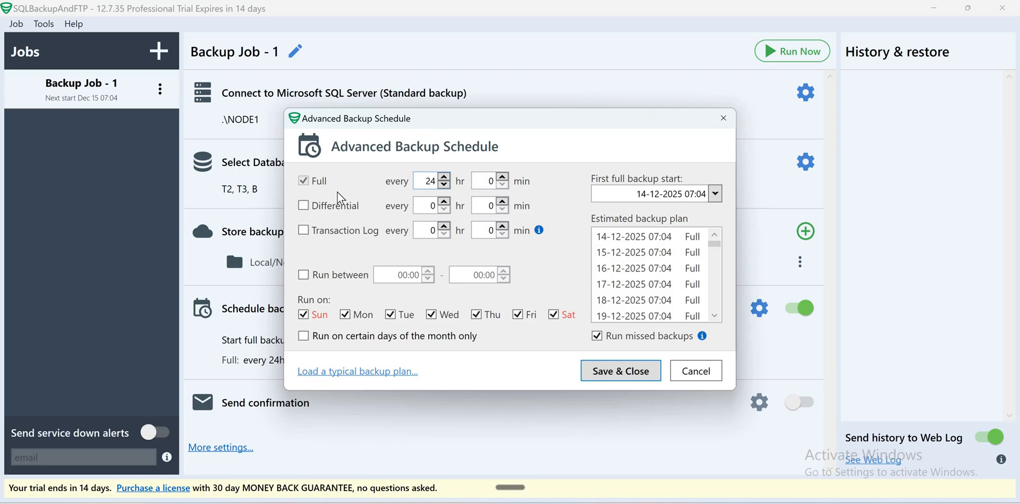
left_click_drag(436, 182, 384, 187)
left_click(446, 203)
type("12")
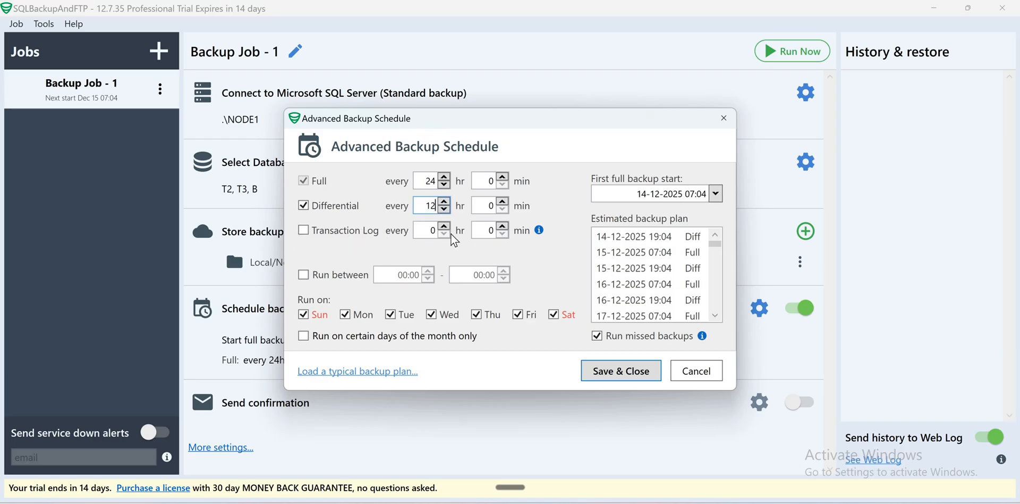
left_click(451, 234)
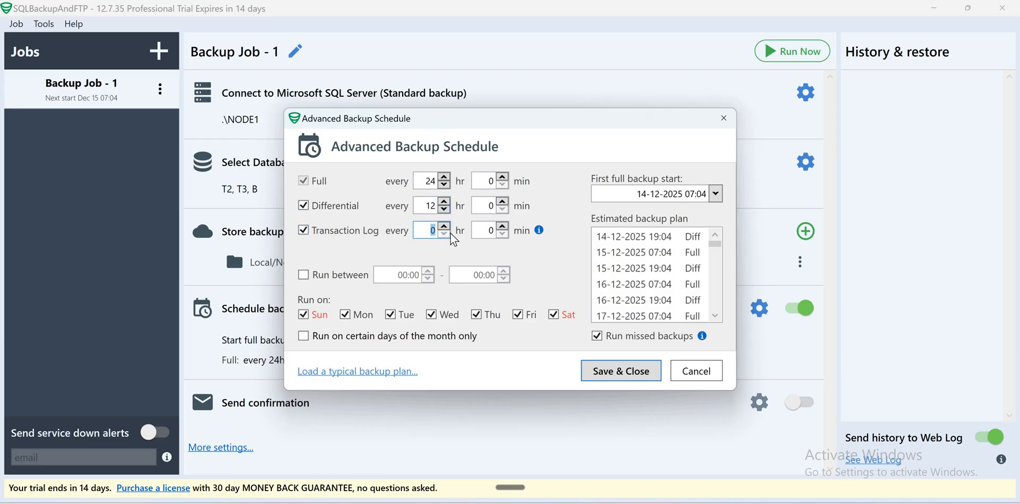
type("5")
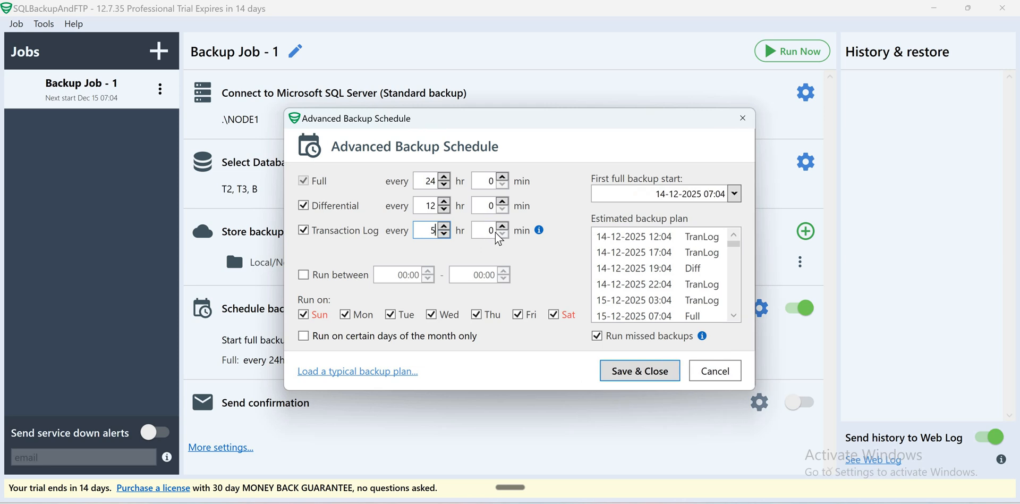
key("Tab")
type("5")
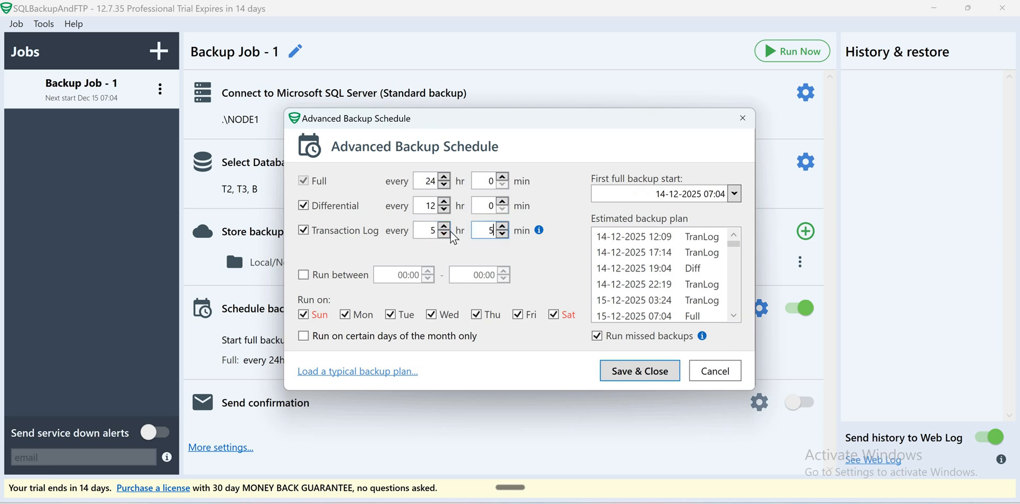
key("shift+Tab")
type("0")
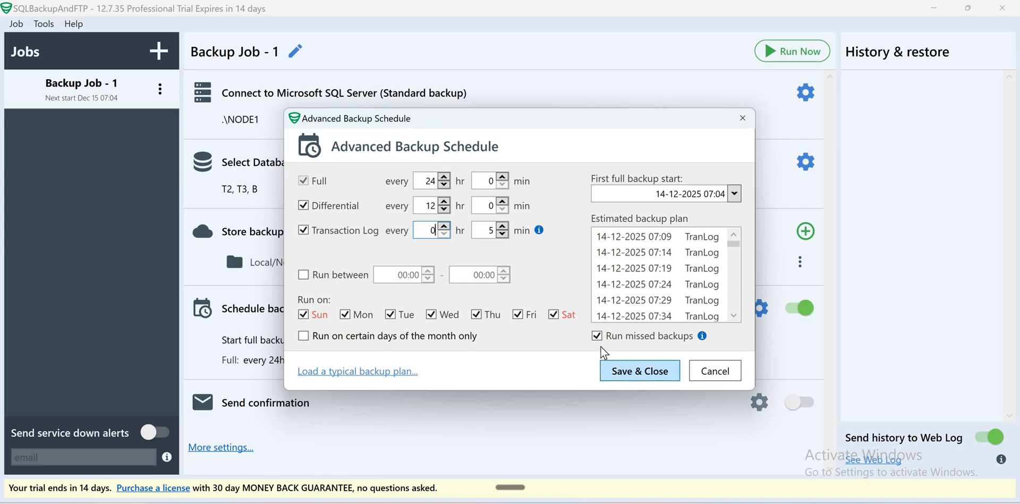
left_click(638, 371)
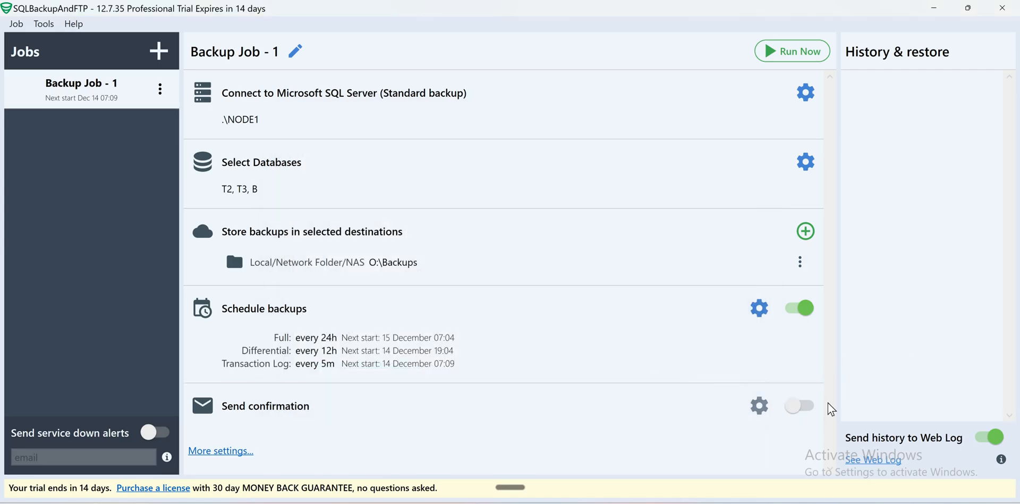
Step: Turn on confirmations and enter the Gmail address for success and failure, fixing the domain typo
left_click(460, 428)
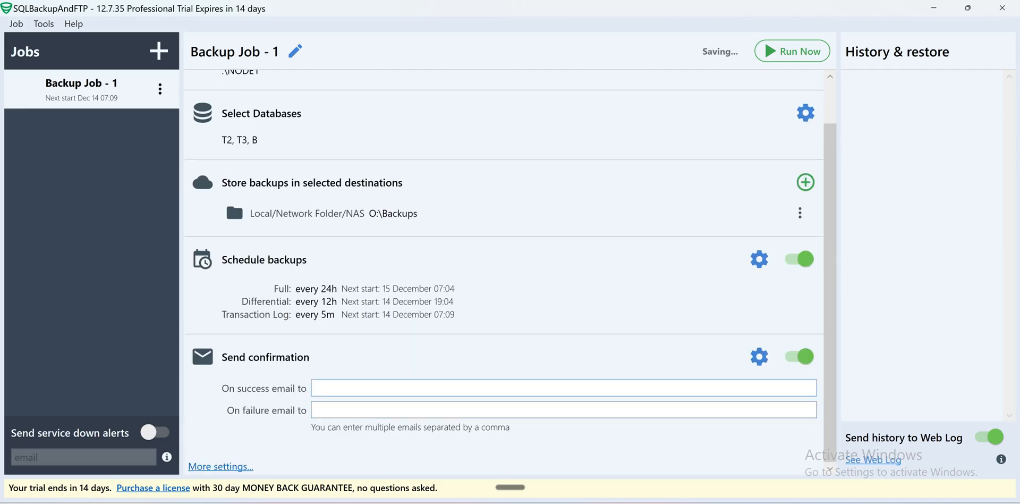
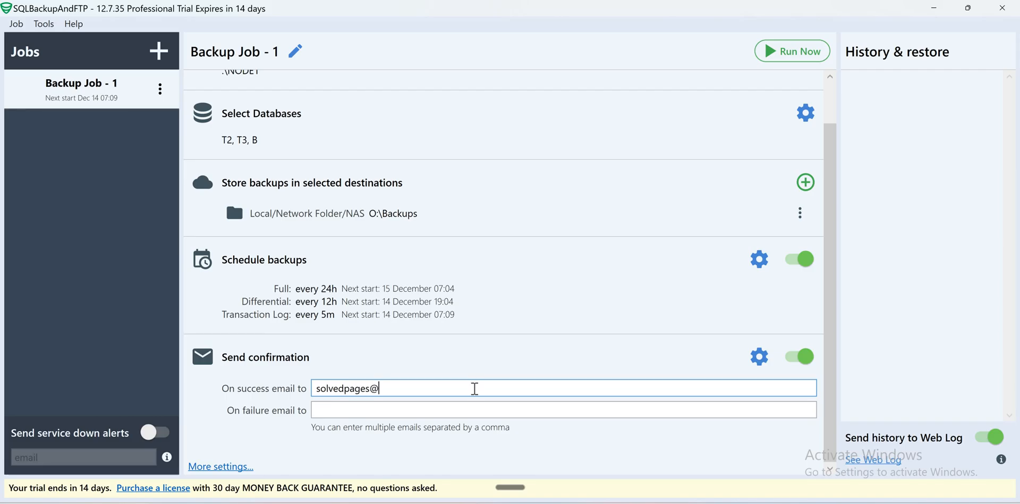
key("Tab")
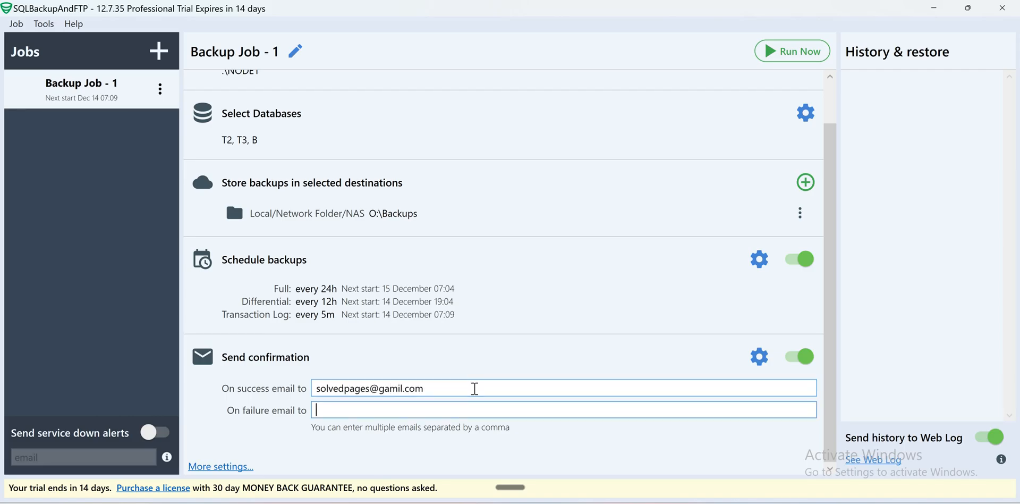
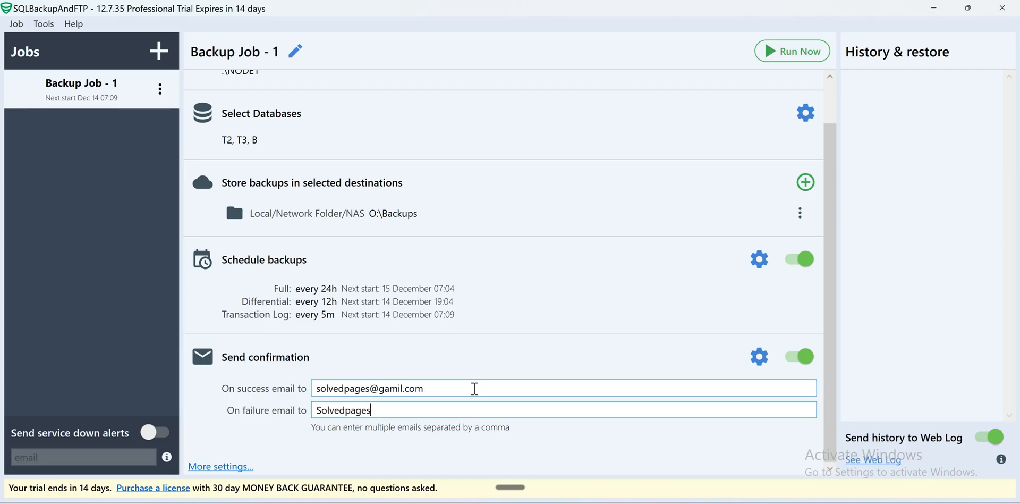
left_click(399, 387)
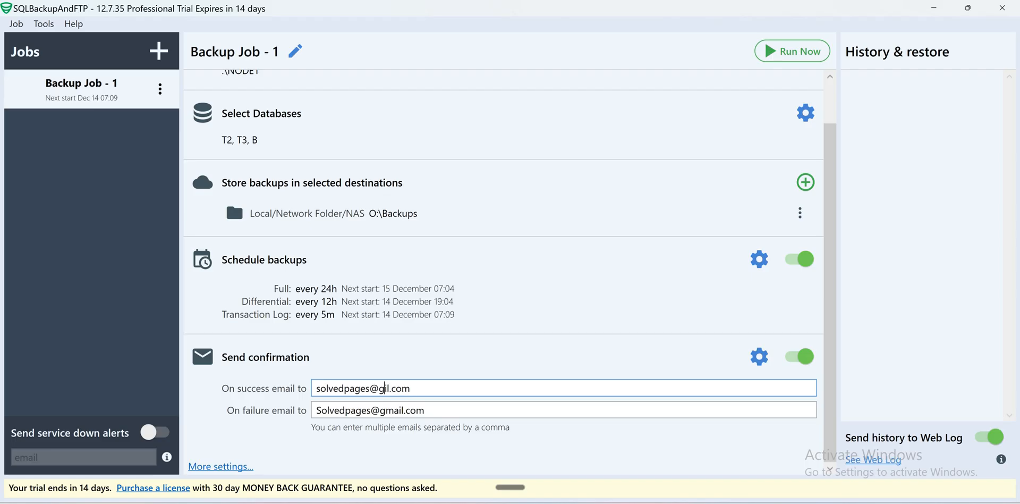
type("mai")
left_click_drag(833, 217, 832, 175)
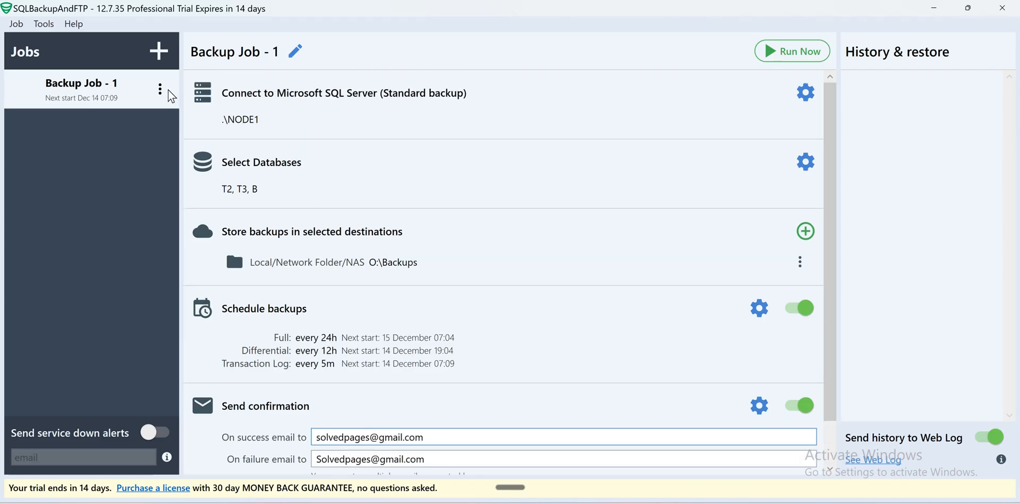
Step: Run Backup Job - 1 now and watch the log until it succeeds for T2, T3 and B
left_click(160, 90)
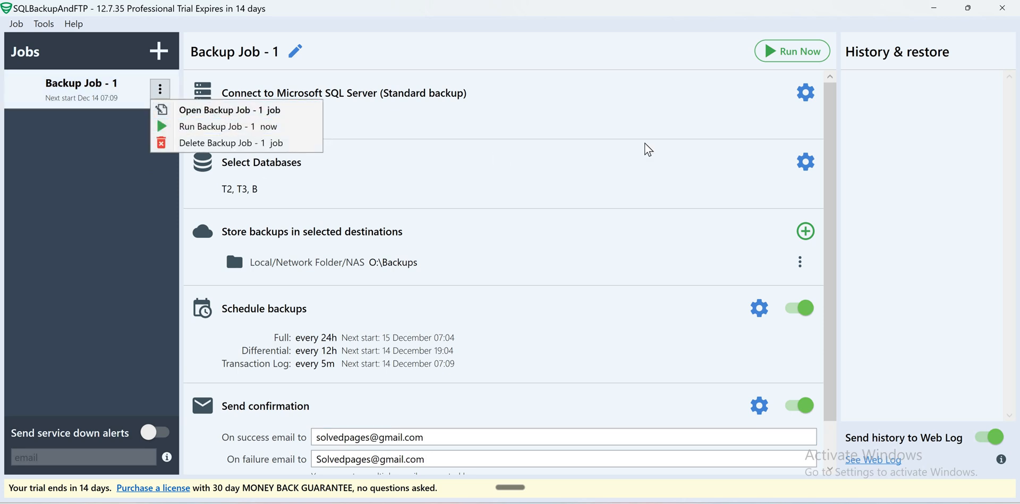
left_click(827, 192)
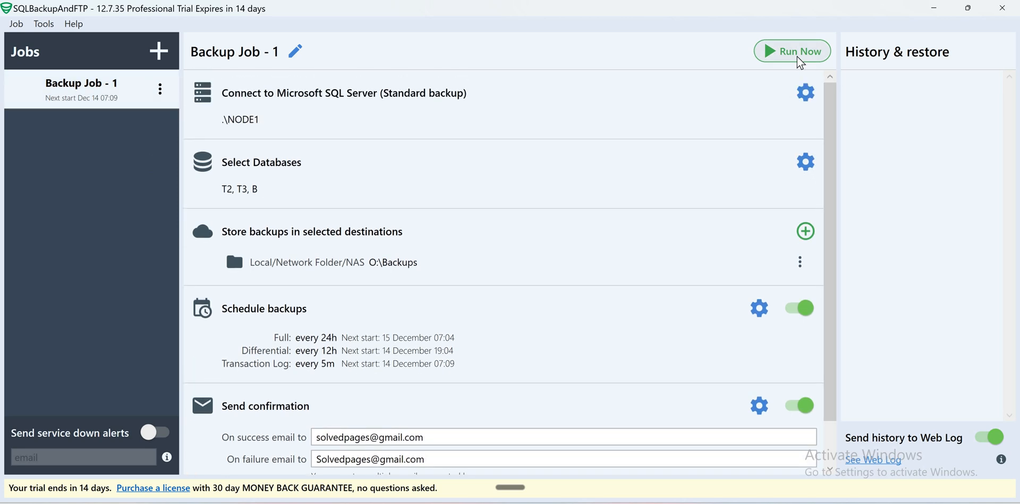
left_click(798, 59)
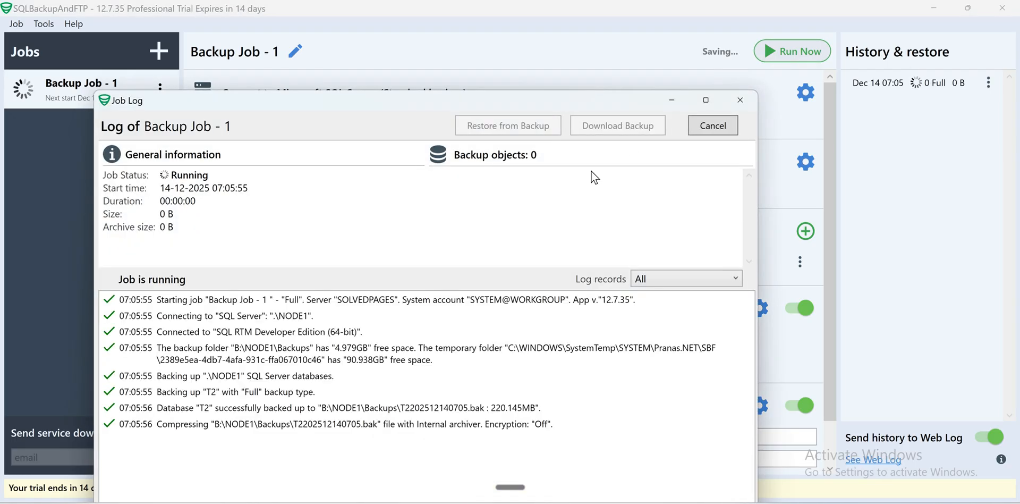
left_click(414, 366)
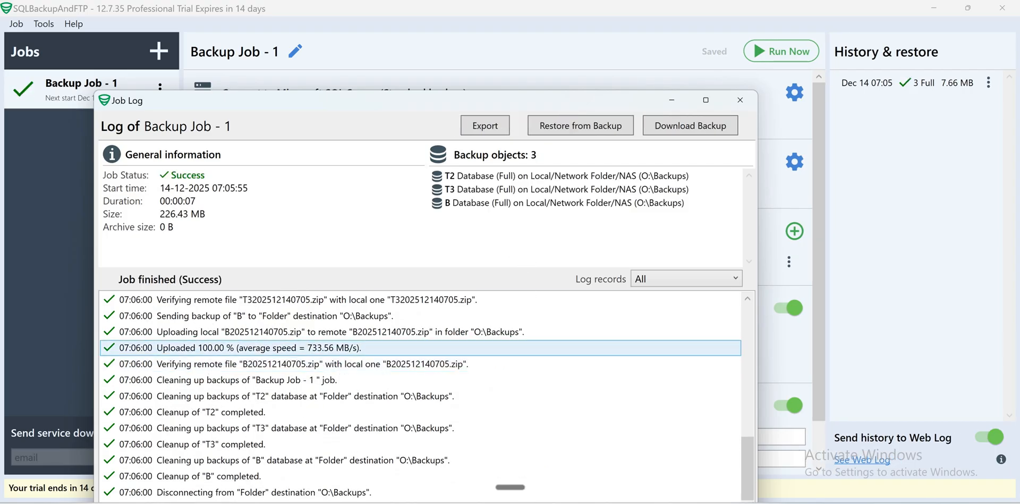
mouse_move(512, 503)
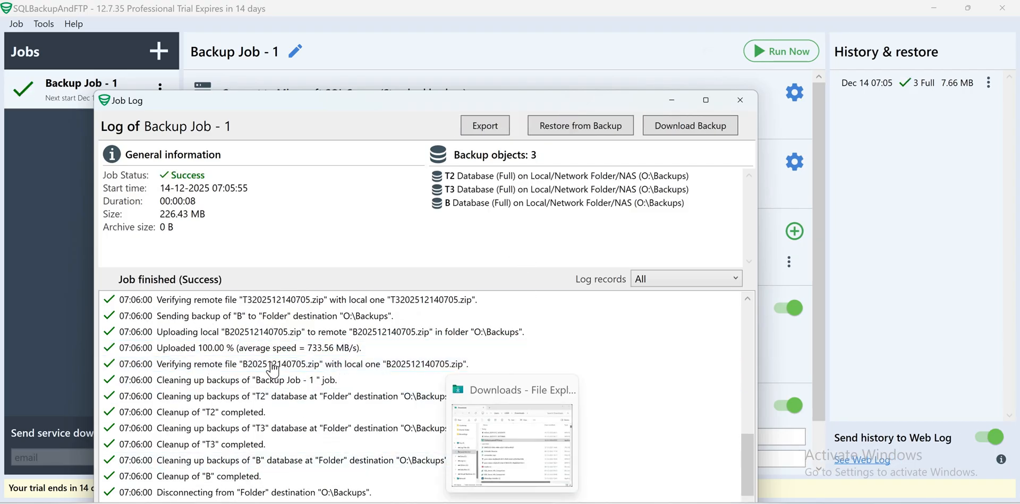
left_click(512, 444)
left_click(249, 356)
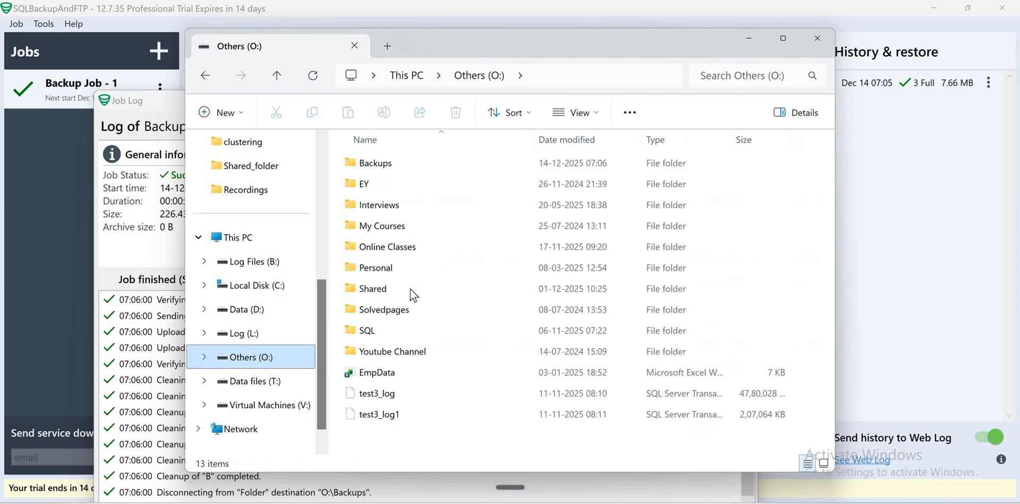
left_click(404, 165)
double_click(408, 164)
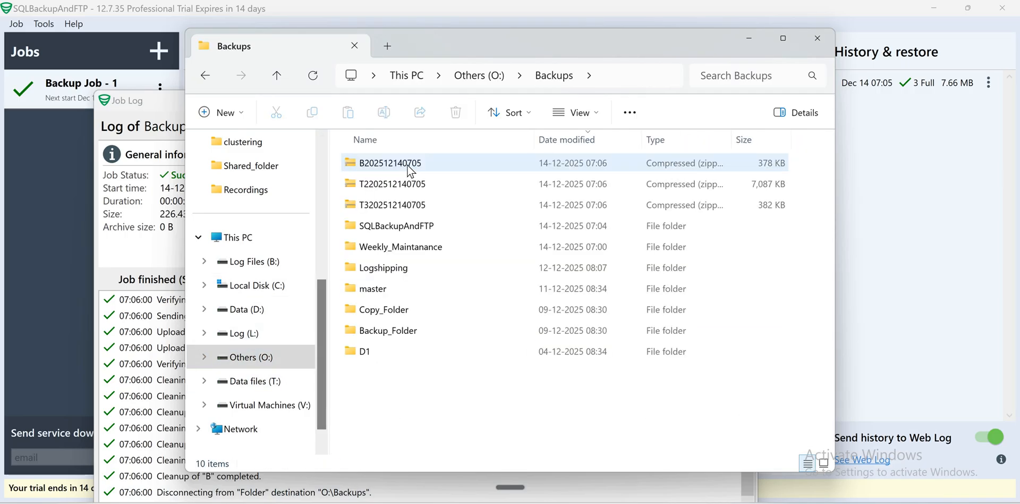
left_click(409, 165)
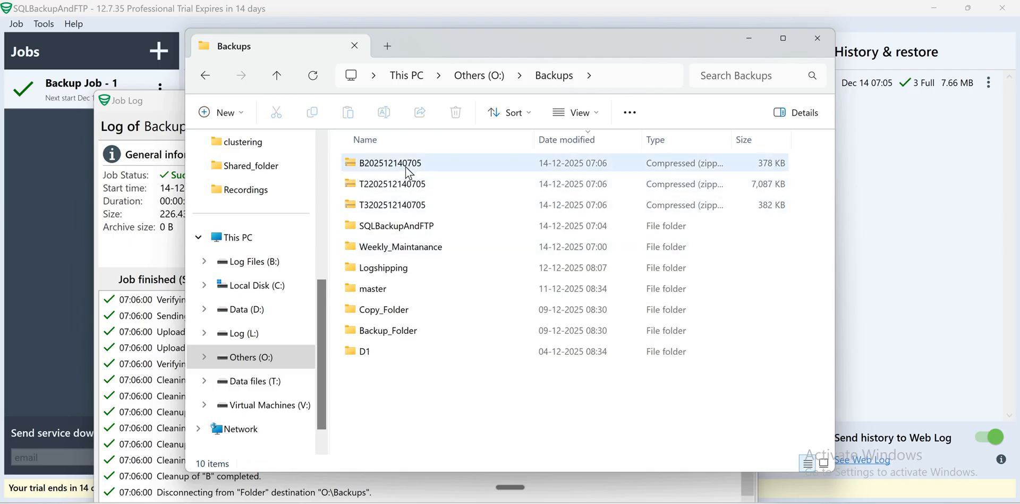
left_click(281, 84)
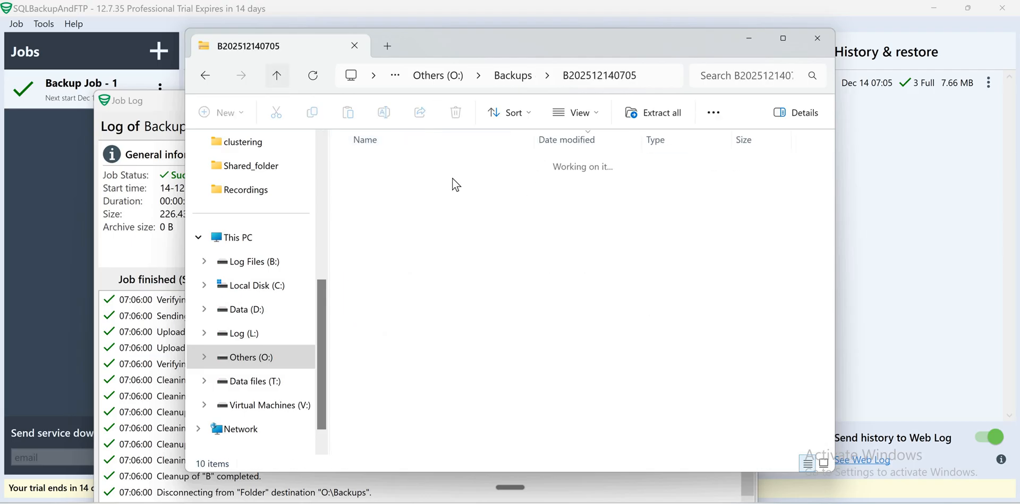
double_click(427, 190)
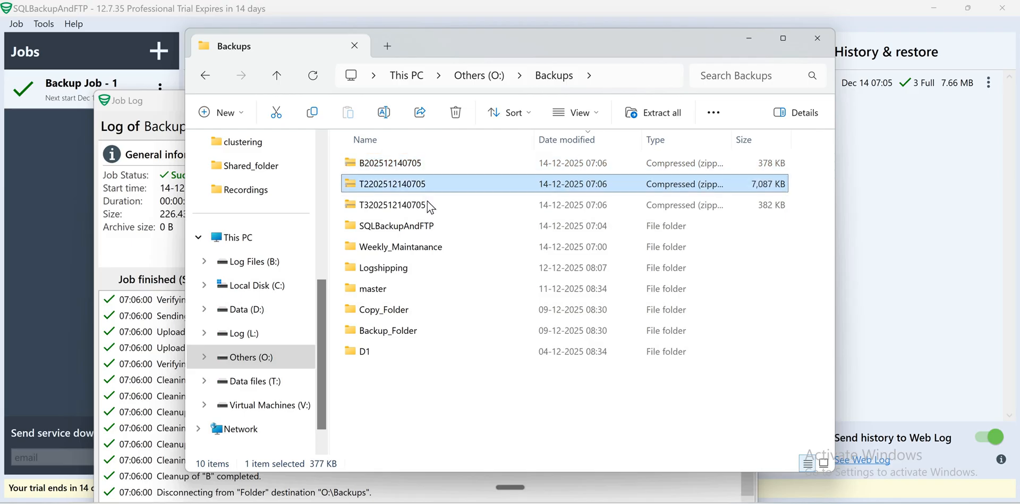
left_click(276, 75)
double_click(419, 205)
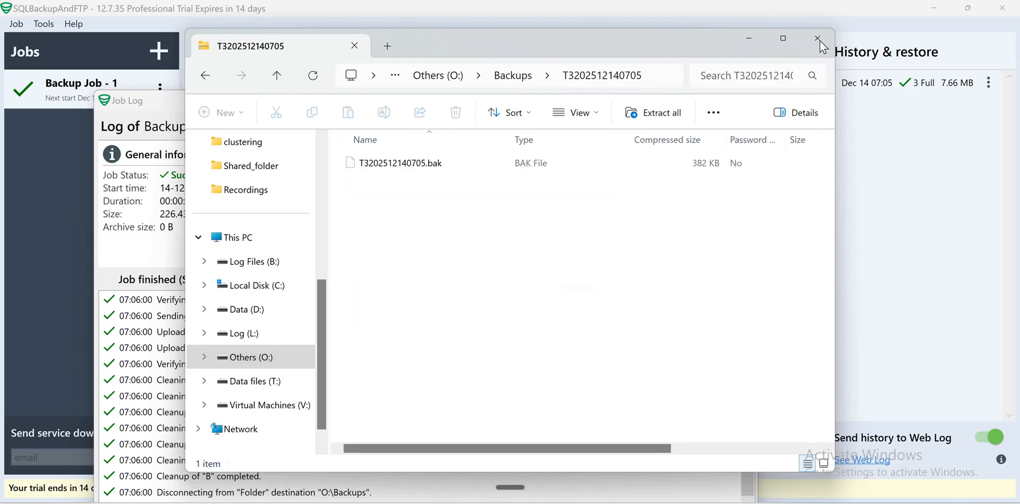
left_click(276, 75)
left_click(817, 38)
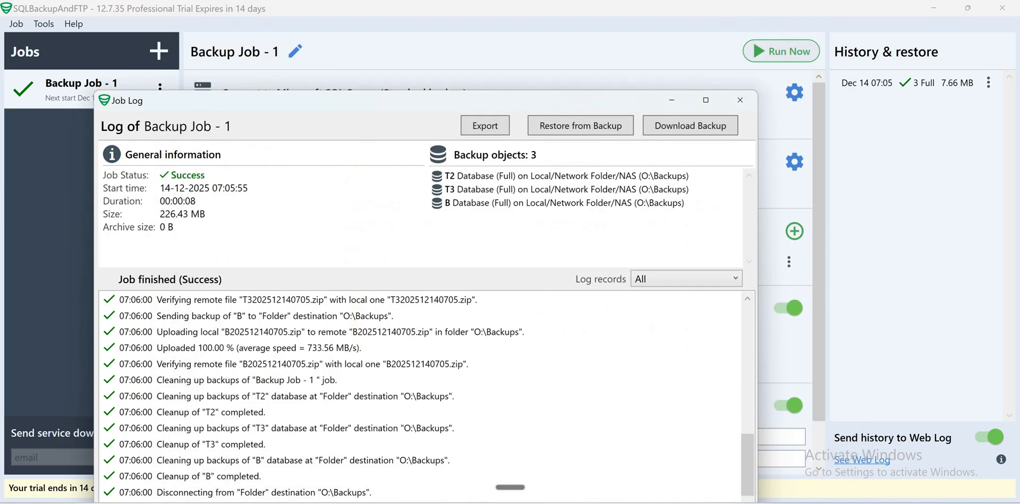
Step: Load Gmail in a new Chrome tab
key("alt+Tab")
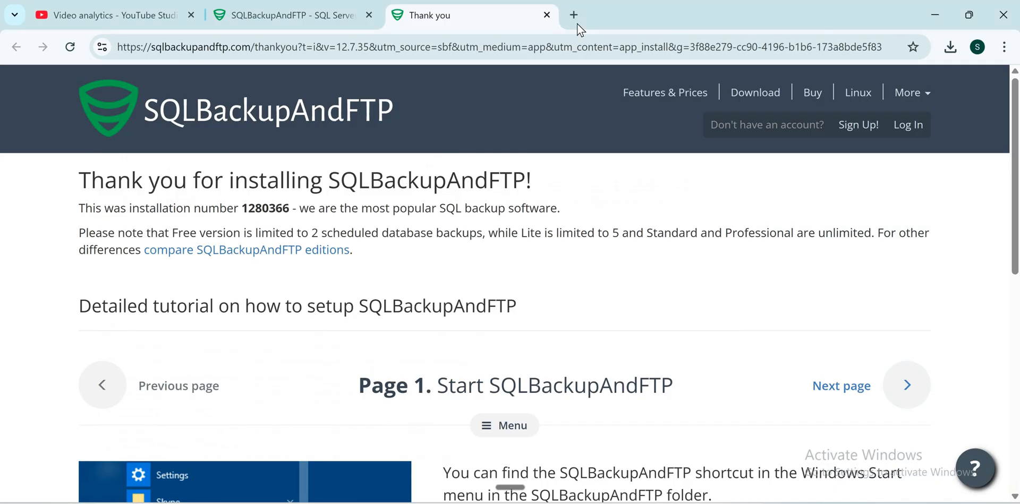
left_click(577, 21)
type("gmail")
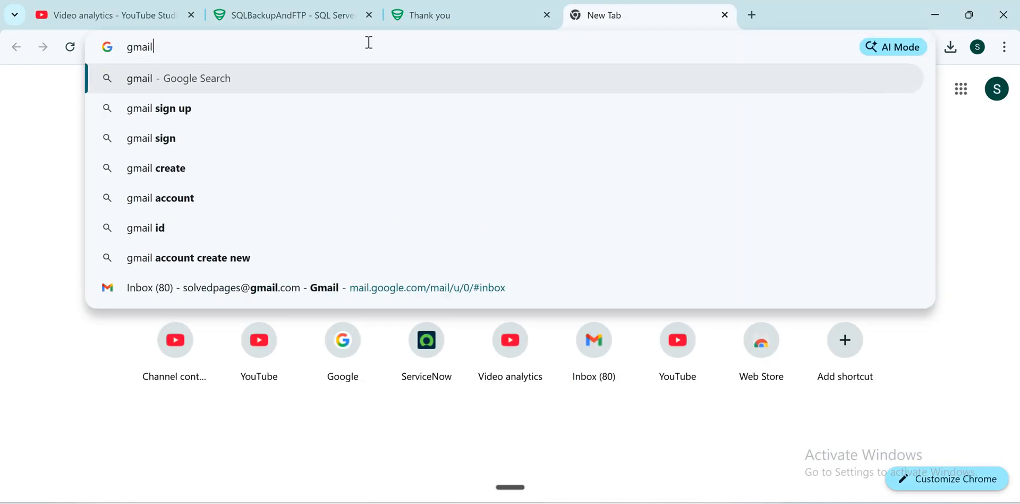
key("ctrl+Return")
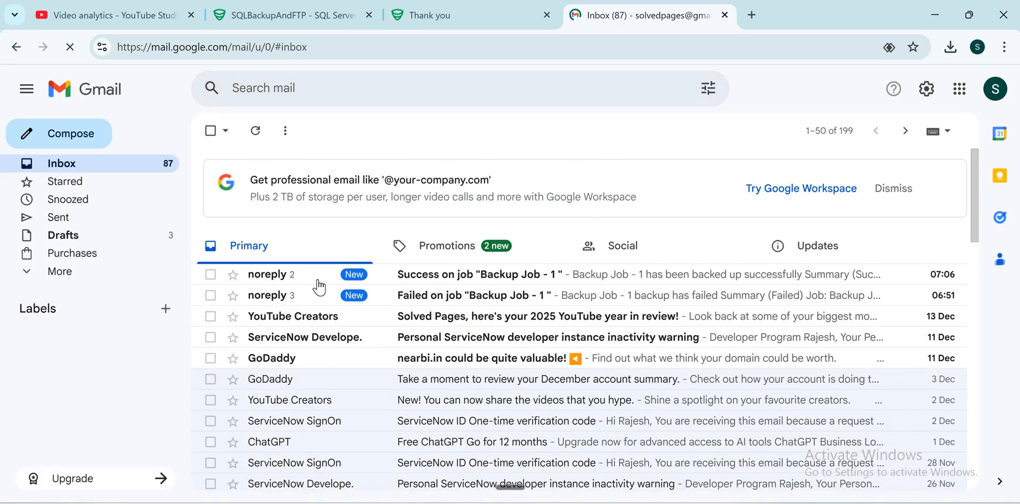
Step: Read the 'Success on job' and 'Failed on job' notification emails for Backup Job - 1
left_click(360, 276)
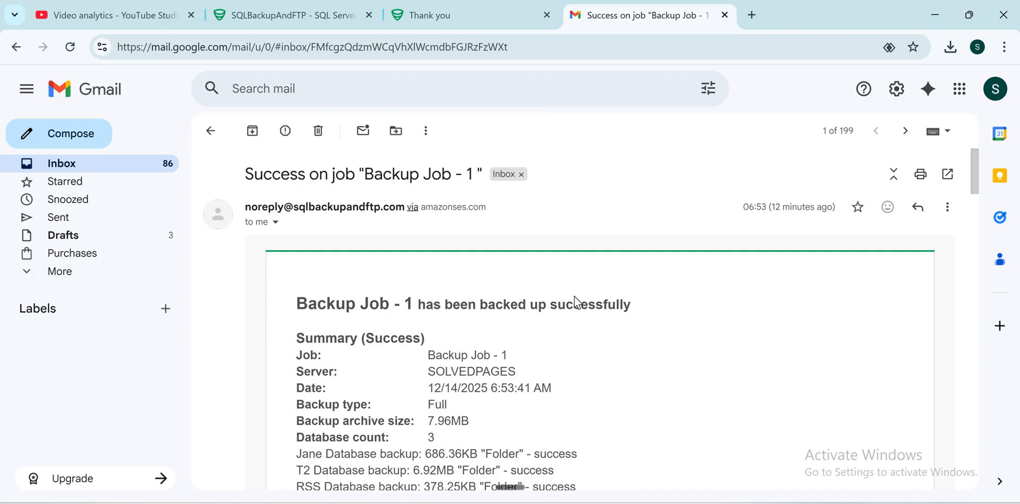
scroll(575, 295, "down", 3)
scroll(575, 284, "down", 15)
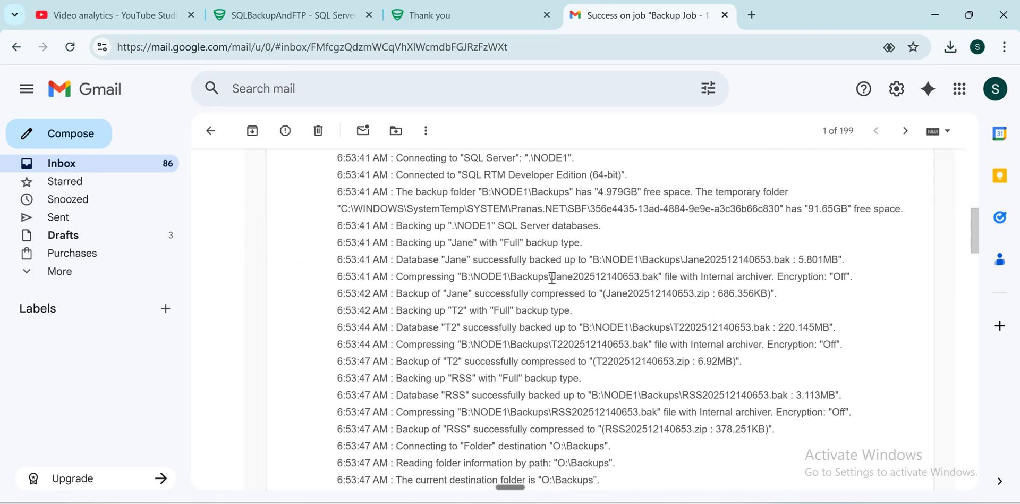
scroll(202, 165, "up", 20)
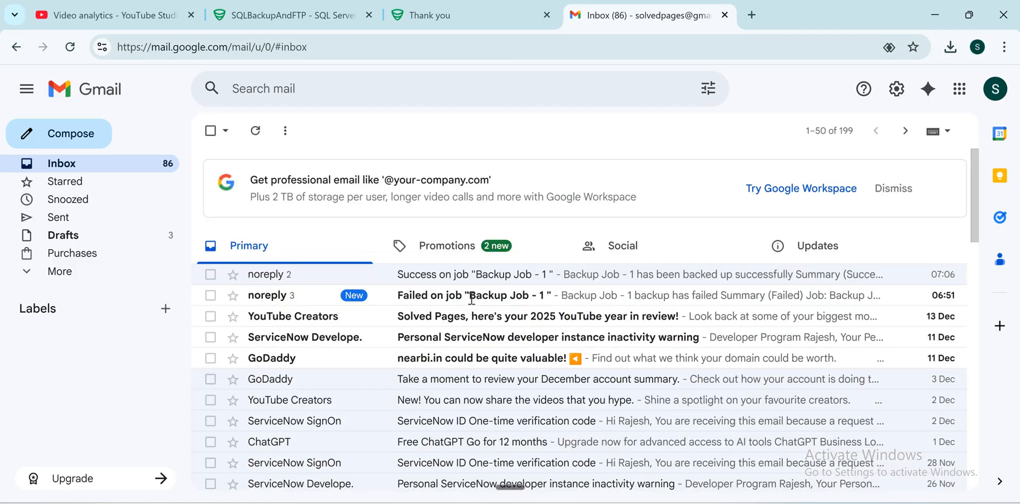
left_click(523, 294)
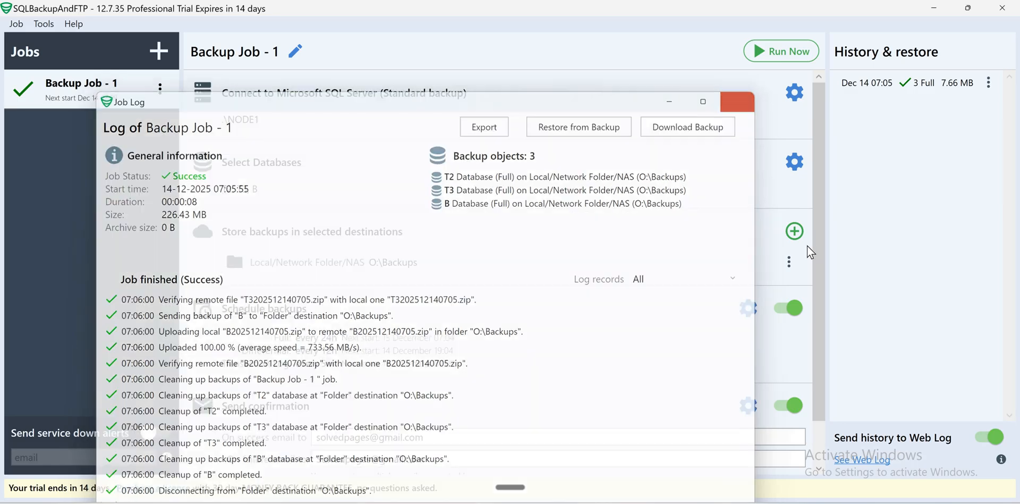
Step: Close the Job Log to show Backup Job - 1's settings: .\NODE1, databases T2, T3, B, destination O:\Backups
scroll(815, 150, "down", 1)
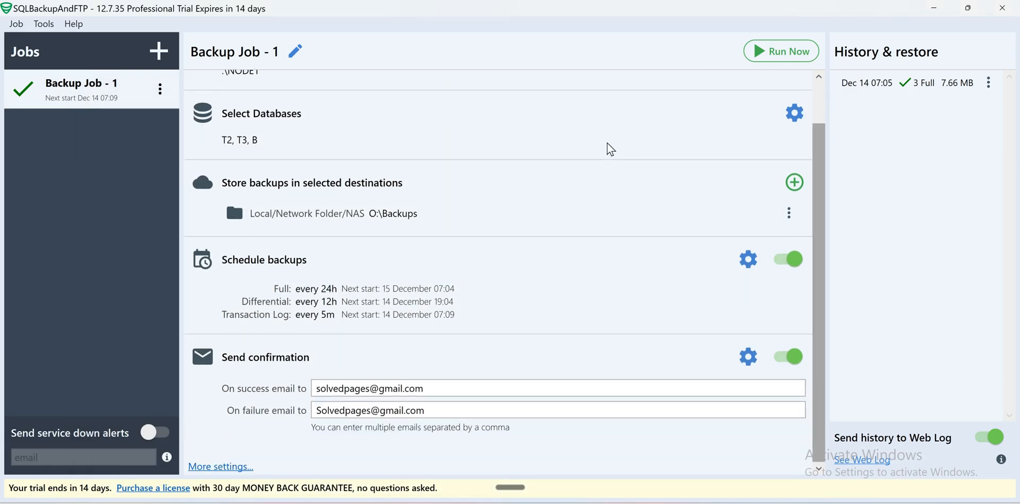
scroll(610, 149, "up", 1)
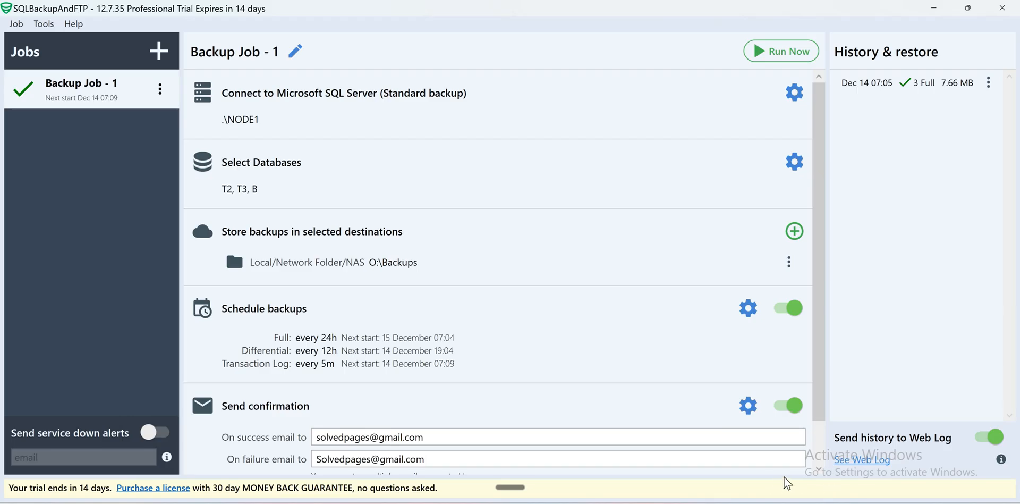
left_click(818, 503)
right_click(790, 444)
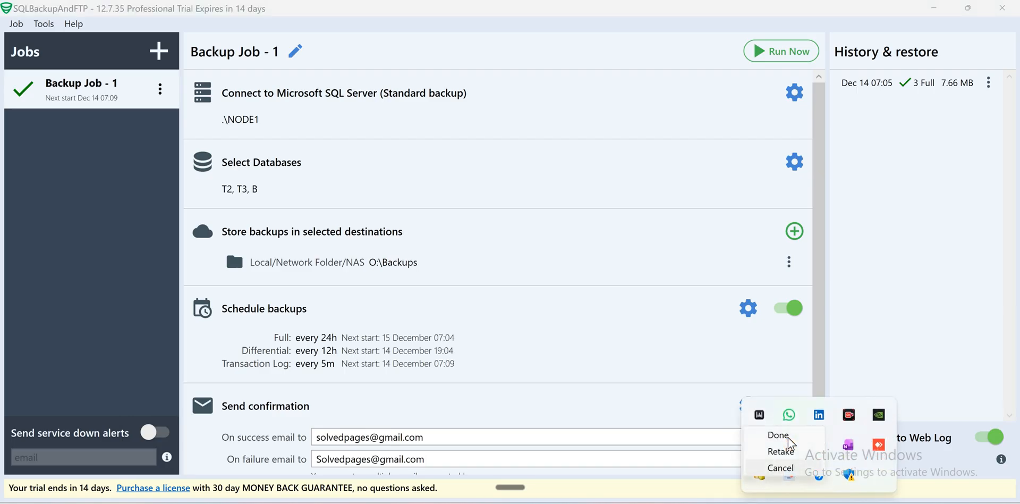